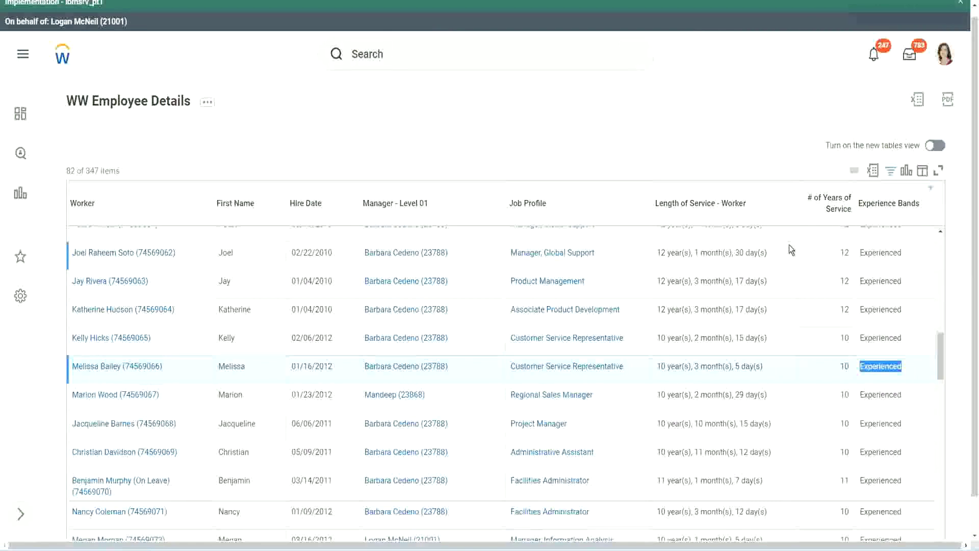
double_click(876, 251)
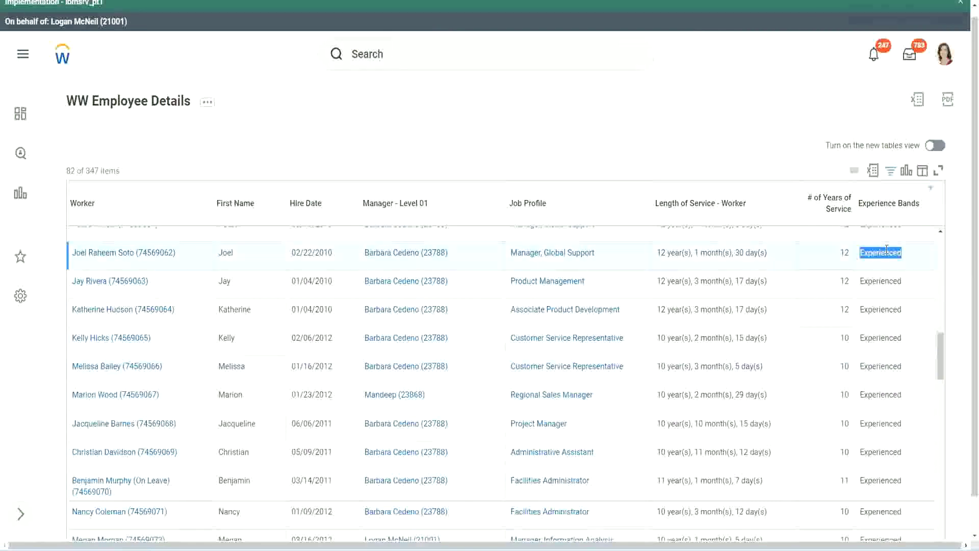
left_click(885, 248)
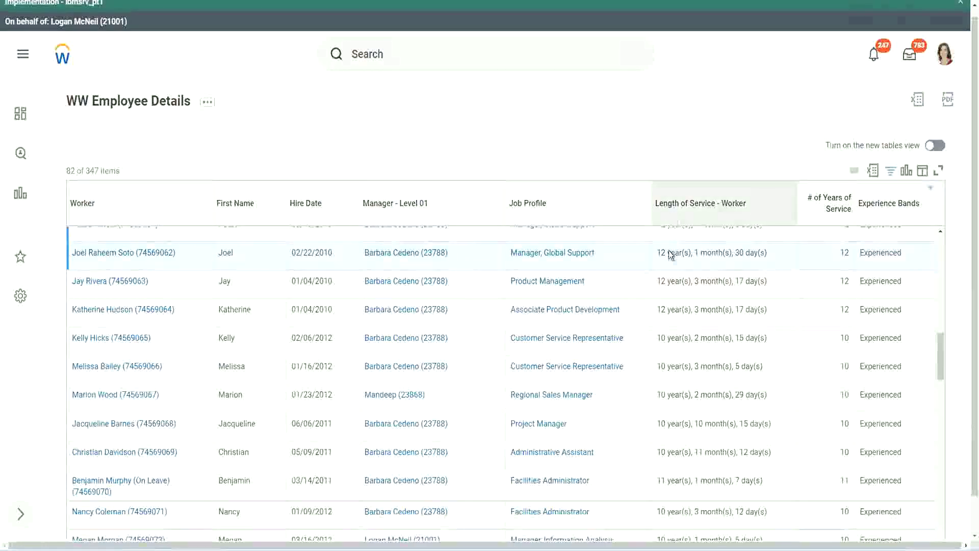
left_click_drag(655, 252, 662, 254)
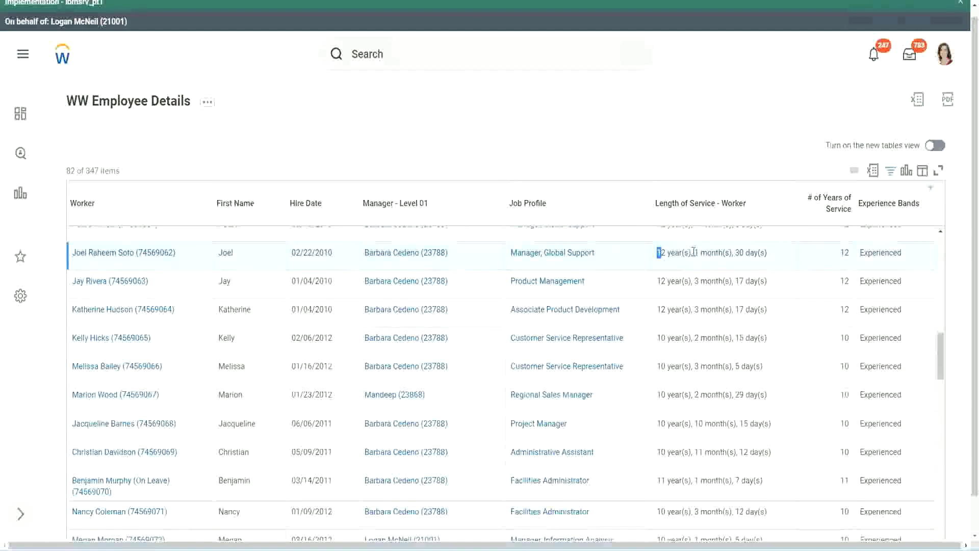
left_click(658, 253)
left_click_drag(657, 254, 751, 253)
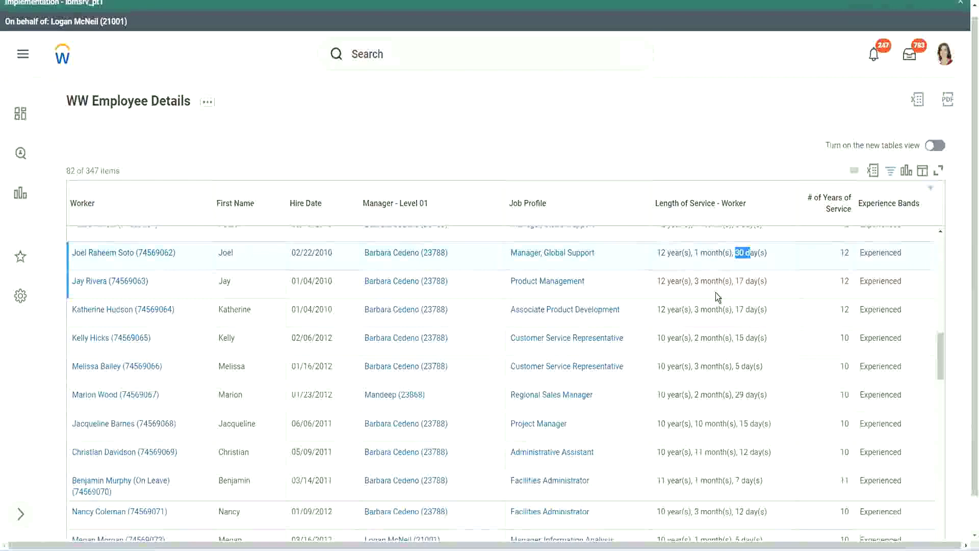
double_click(848, 253)
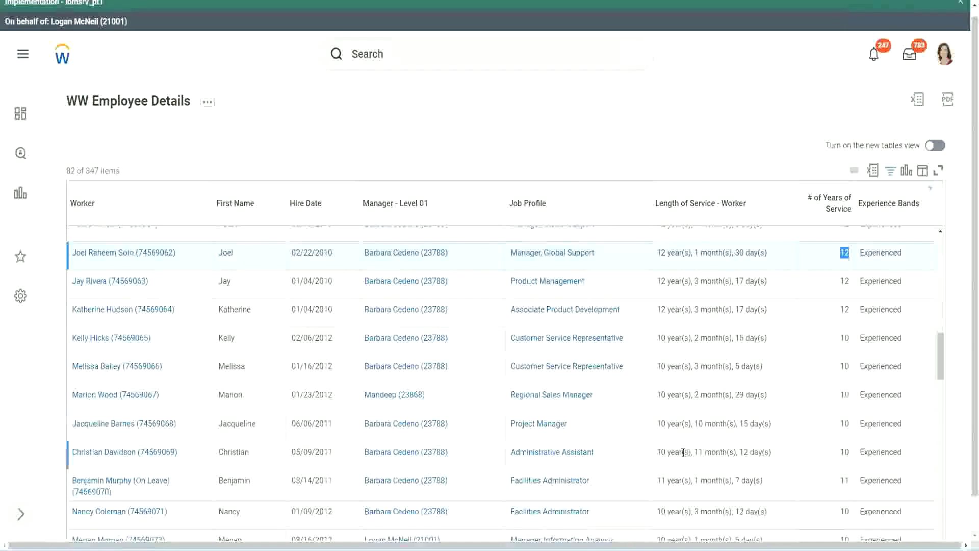
left_click(671, 452)
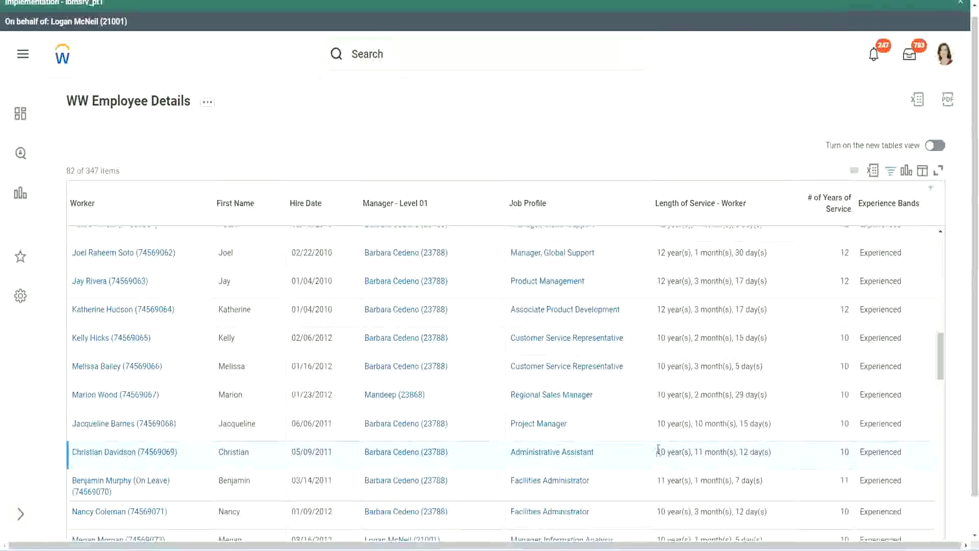
double_click(695, 449)
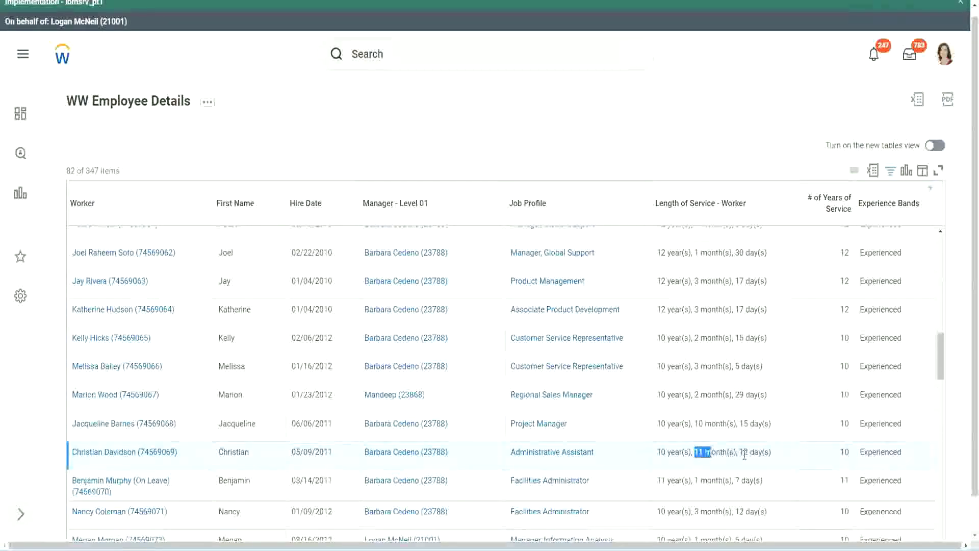
left_click_drag(743, 452, 757, 452)
left_click(760, 453)
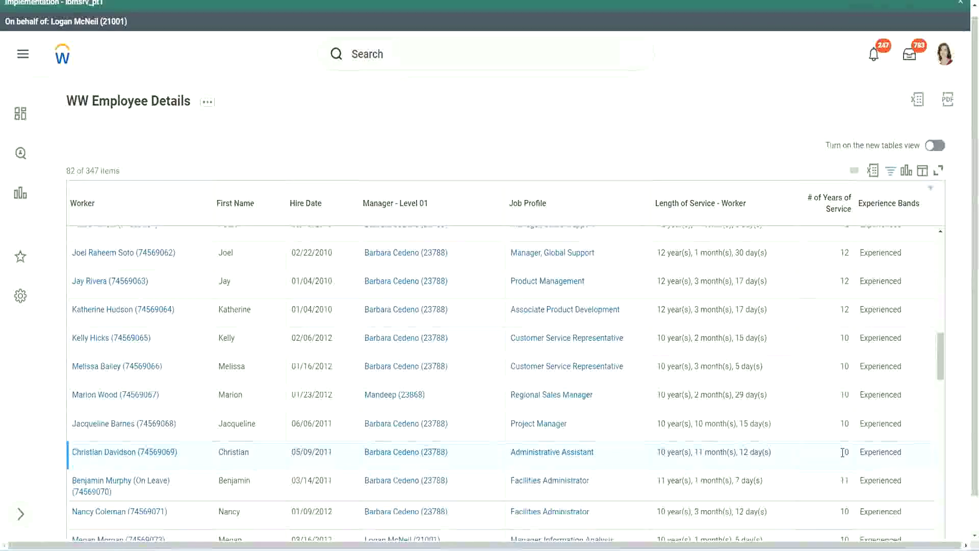
double_click(844, 451)
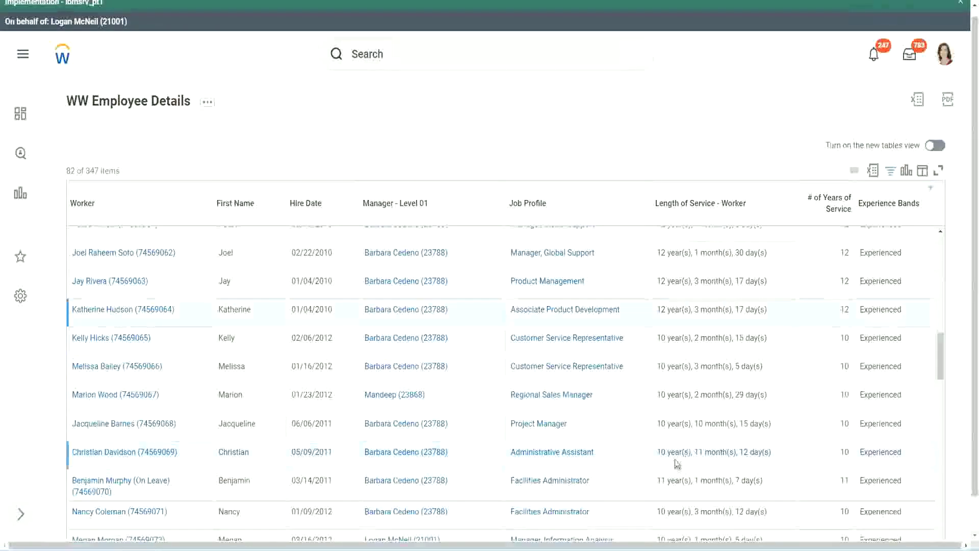
double_click(661, 451)
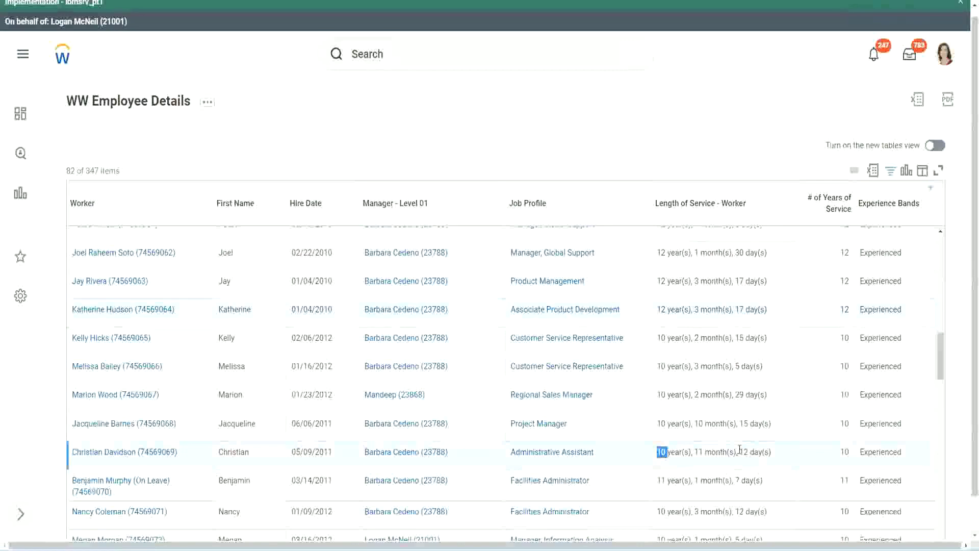
left_click(740, 450)
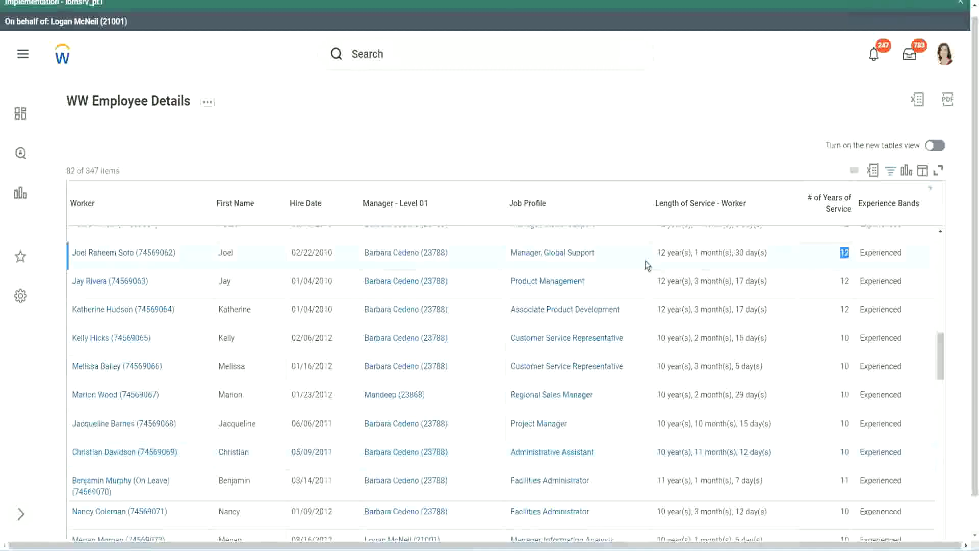
Compare the remaining service lengths, then open the Experience Bands calculated field in a new tab
left_click_drag(657, 253, 780, 253)
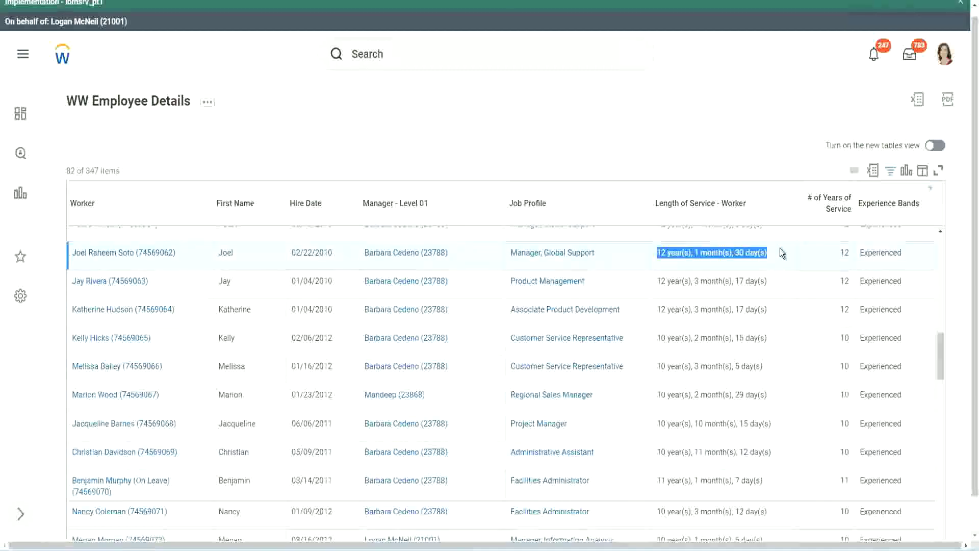
left_click(760, 451)
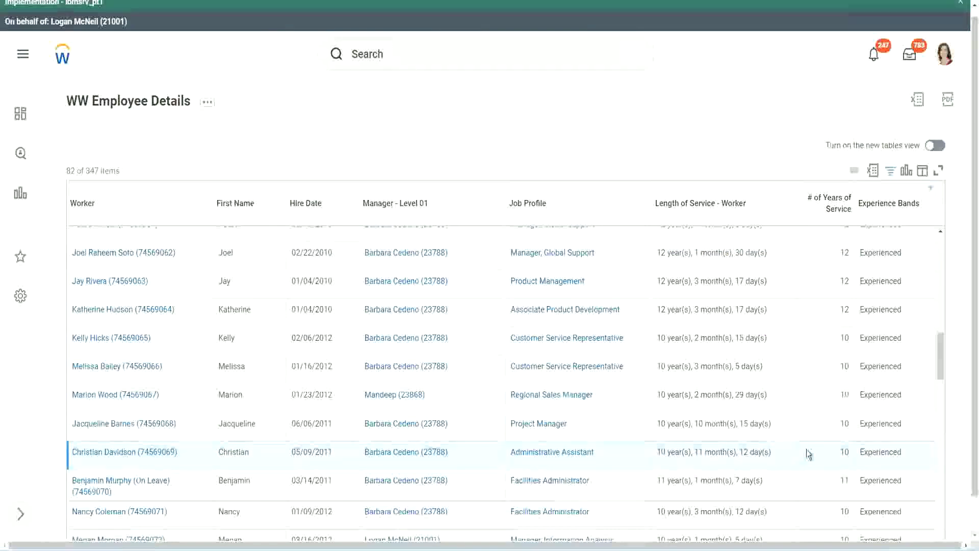
double_click(845, 451)
left_click(809, 455)
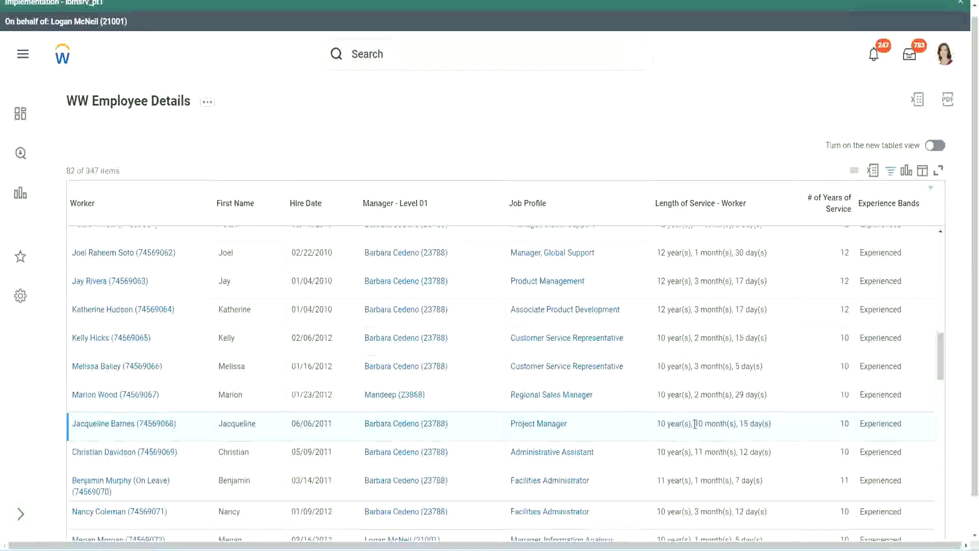
double_click(697, 423)
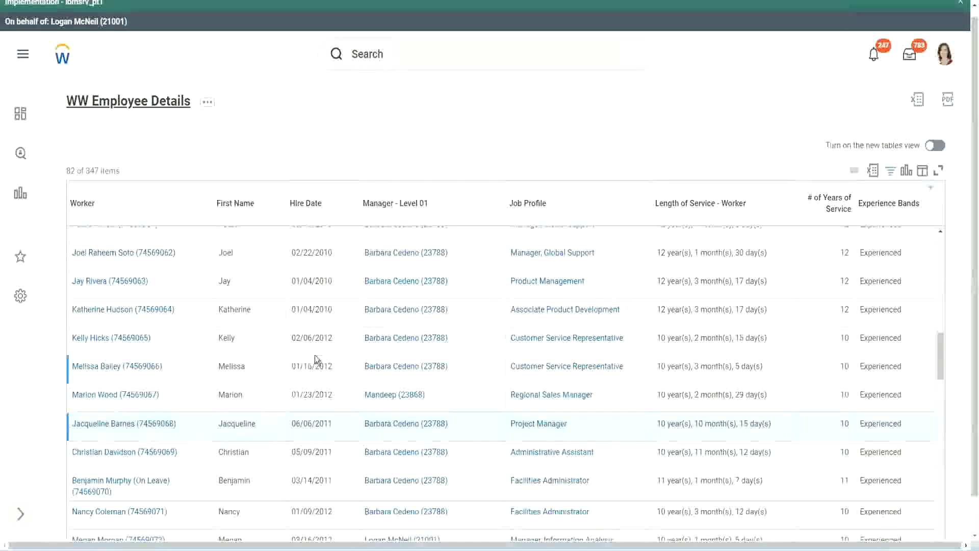
scroll(319, 412, "down", 3)
mouse_move(321, 459)
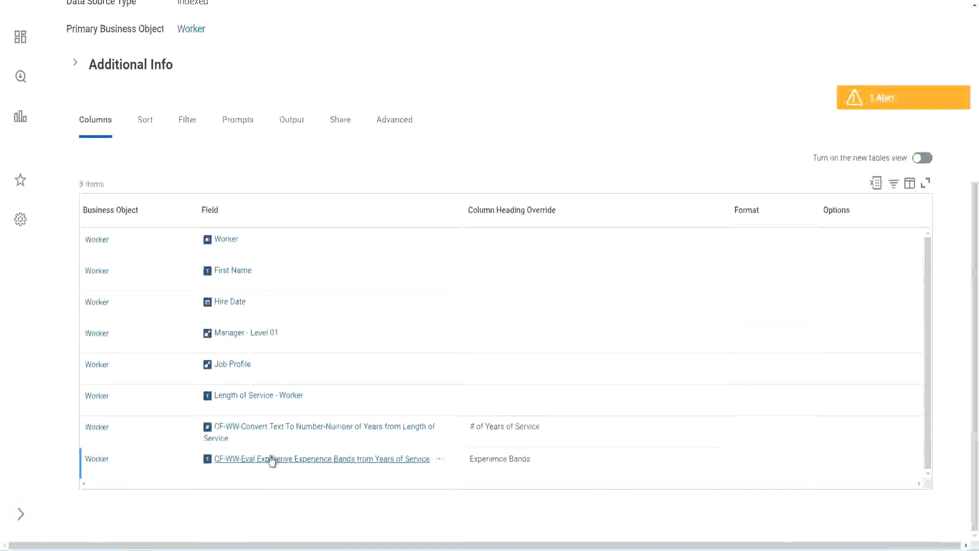
right_click(266, 463)
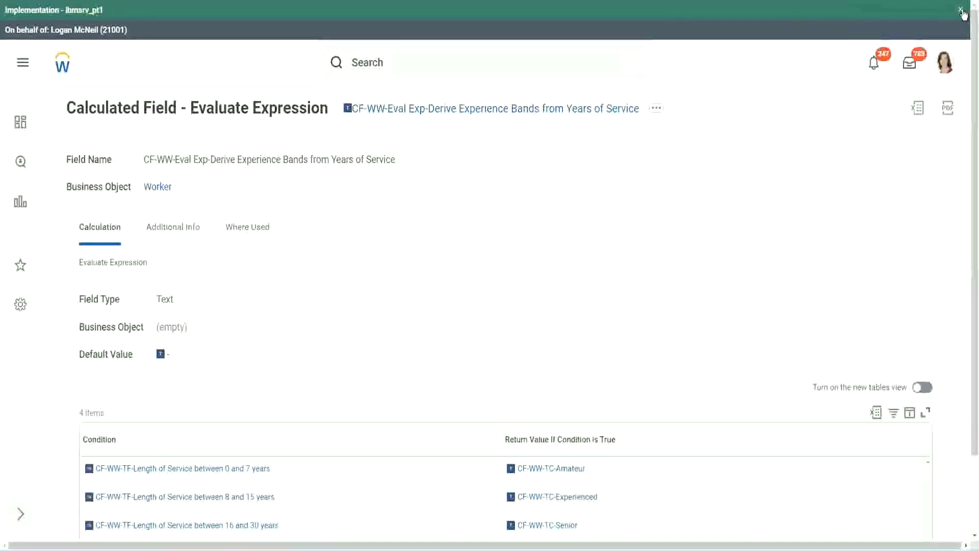
Review the four service-length conditions in the calculated field's Condition table
left_click(962, 11)
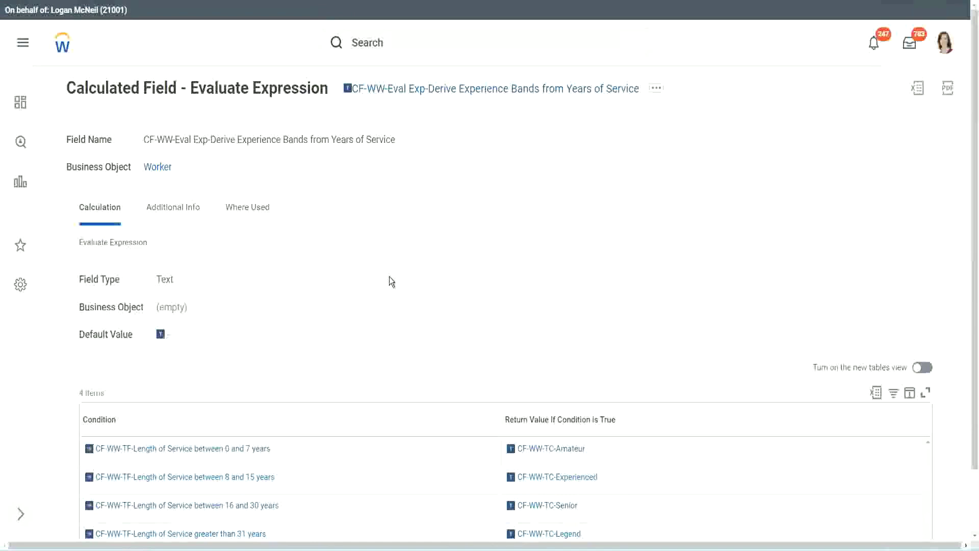
scroll(389, 288, "down", 2)
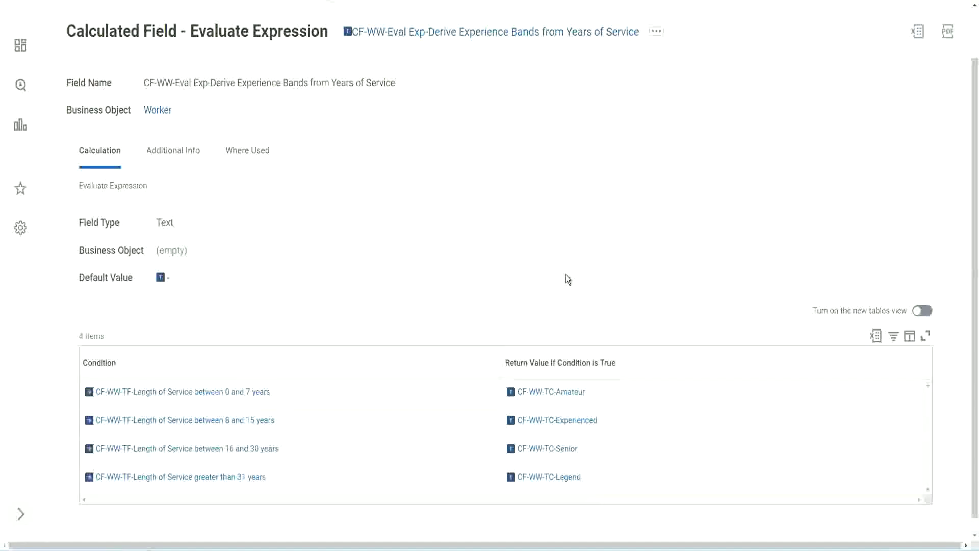
left_click(444, 360)
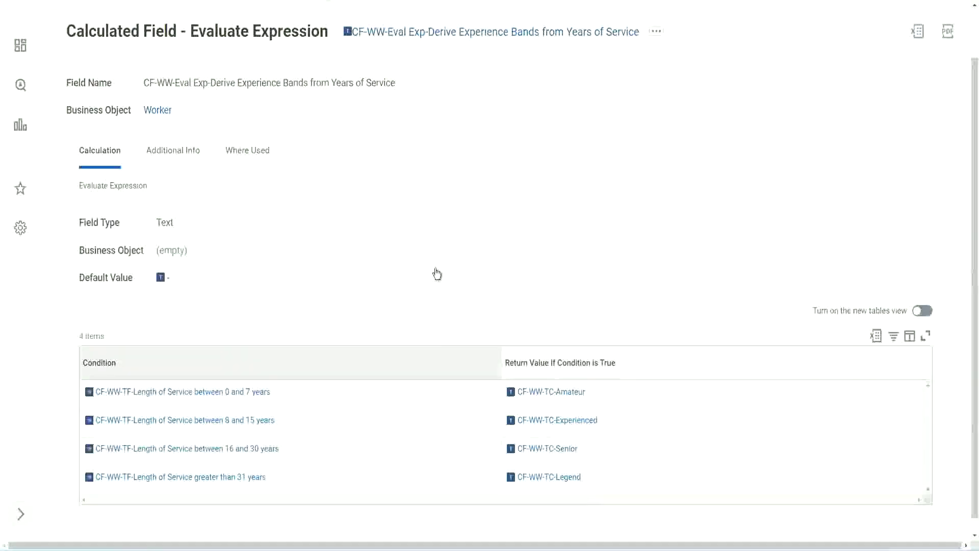
left_click(438, 235)
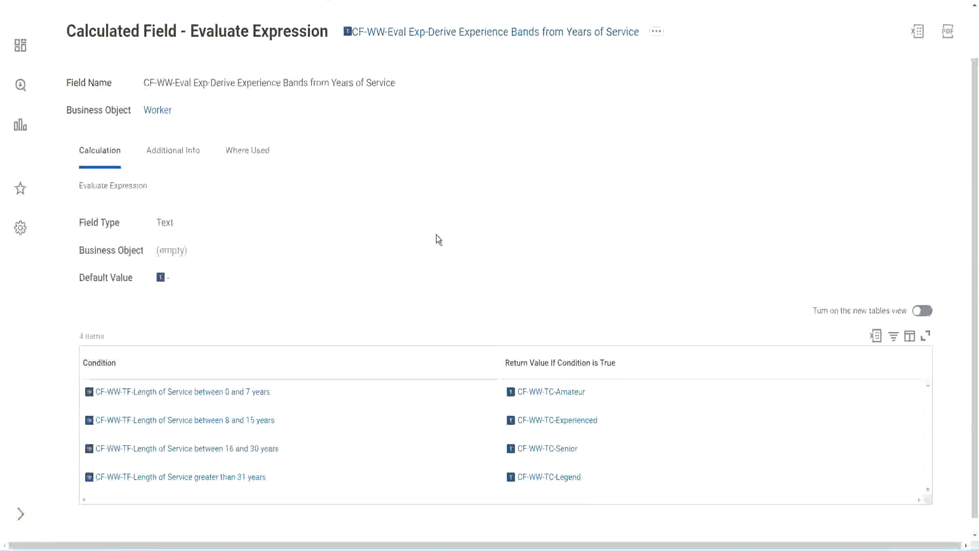
Return to the WW Employee Details report definition and start a global search
right_click(431, 33)
left_click(459, 91)
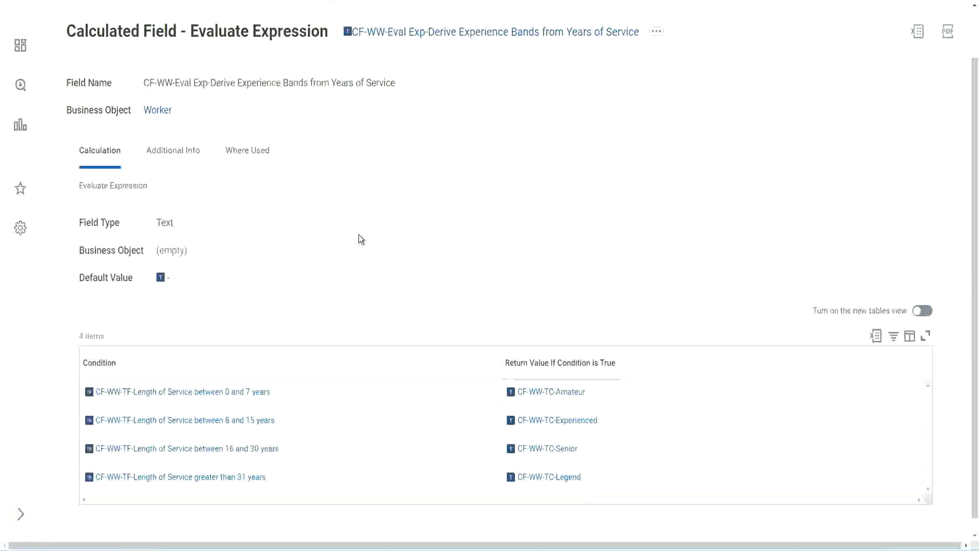
scroll(360, 210, "up", 2)
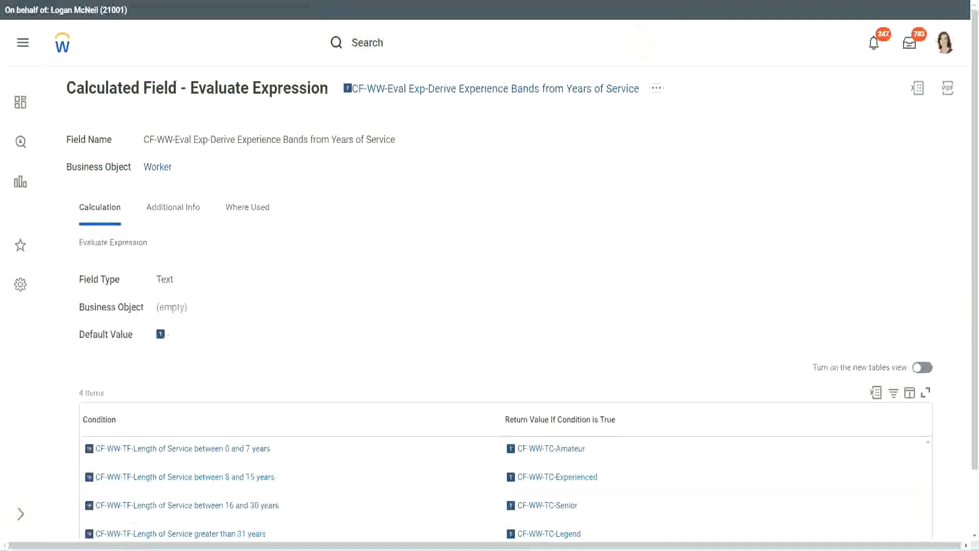
key("alt+Left")
scroll(371, 76, "up", 4)
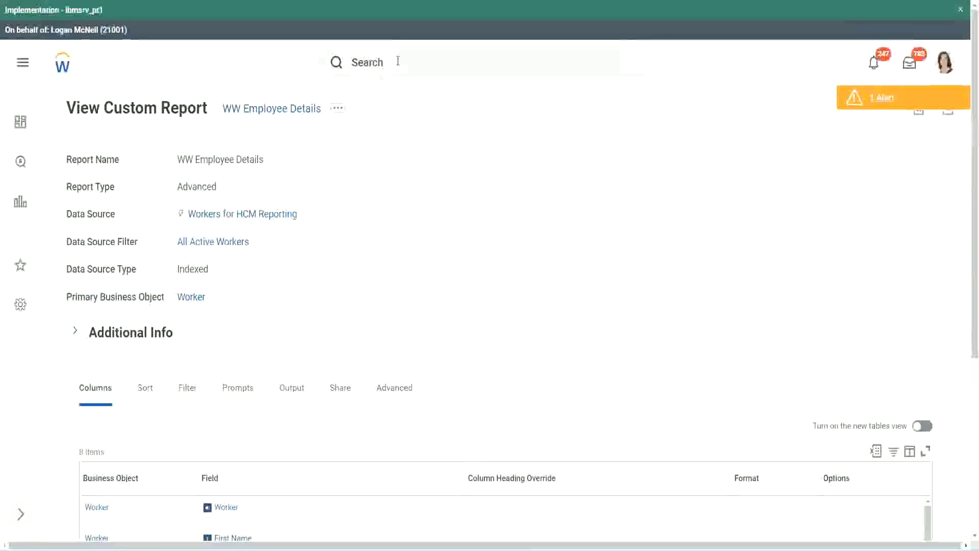
left_click(399, 61)
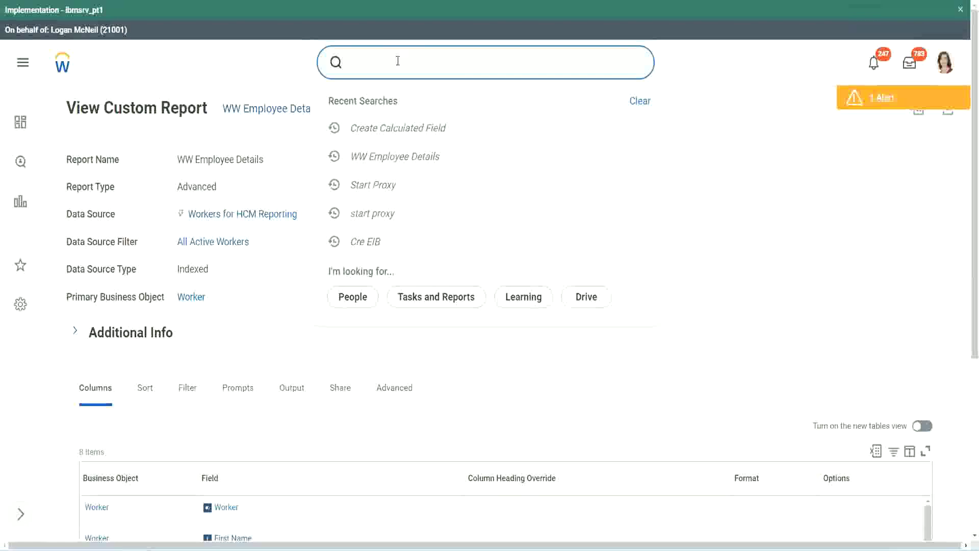
type("create cal")
type(" field")
Launch the Create Calculated Field task from the search results
left_click(411, 108)
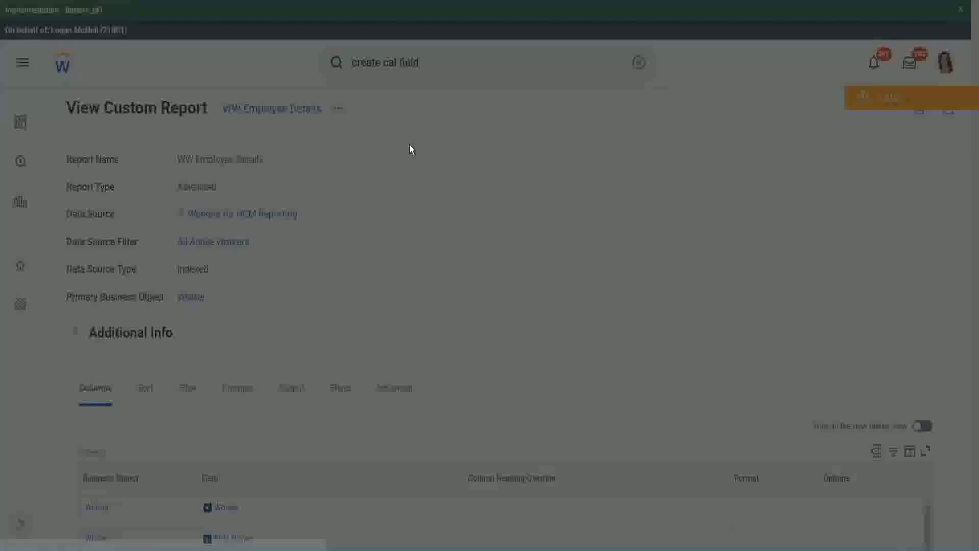
Paste and rework the field name to CF-WW-Eval Exp Band-Determine Experience Bands from Years of Service
left_click(413, 181)
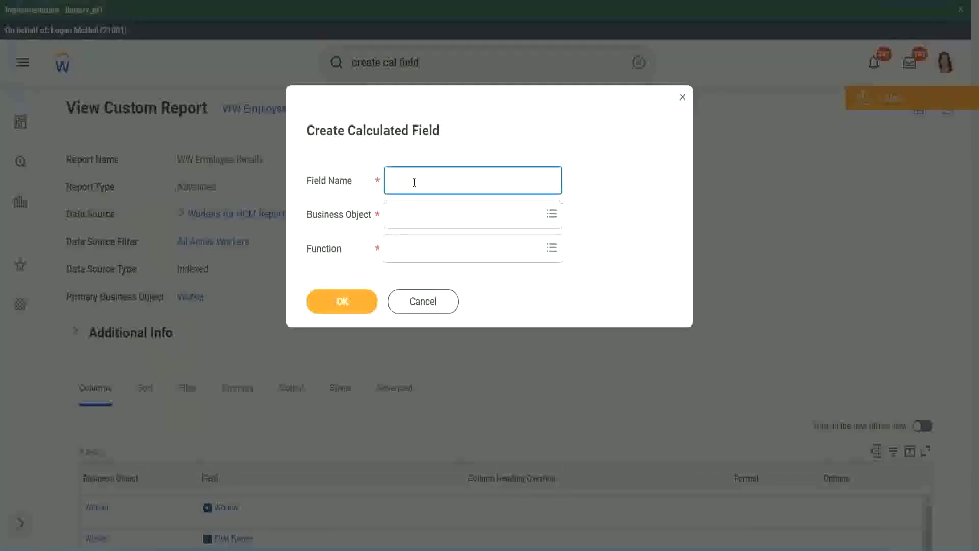
key("ctrl+v")
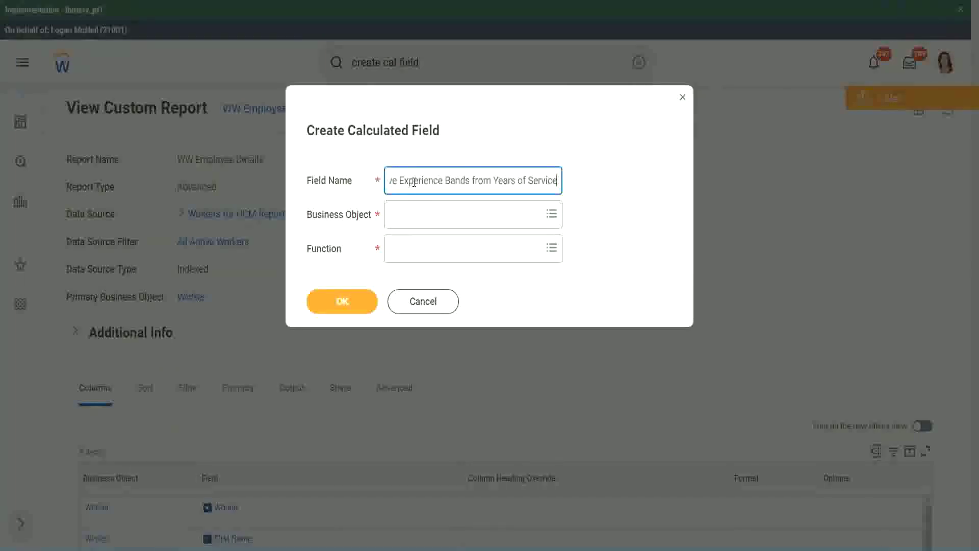
left_click_drag(448, 182, 360, 170)
left_click(442, 181)
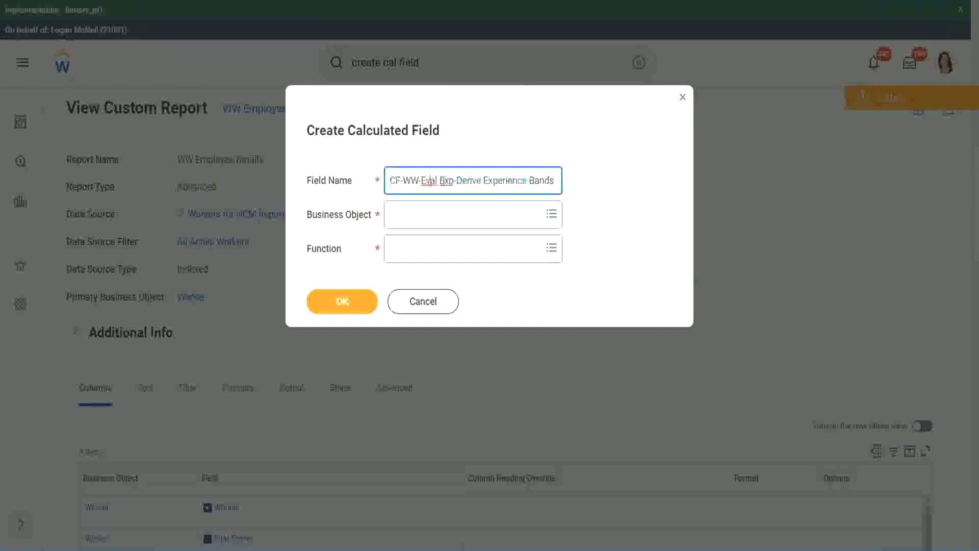
double_click(448, 181)
type("Exp")
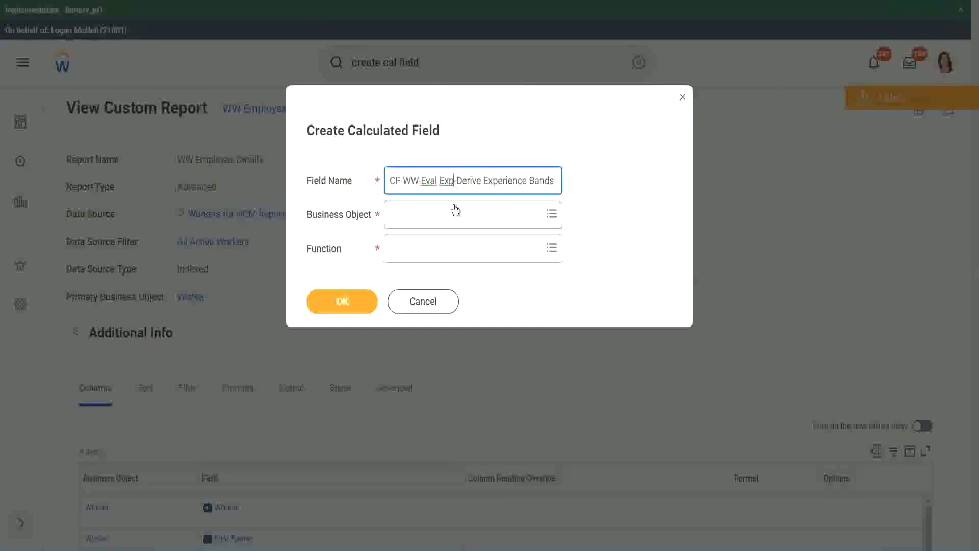
type(" bands-")
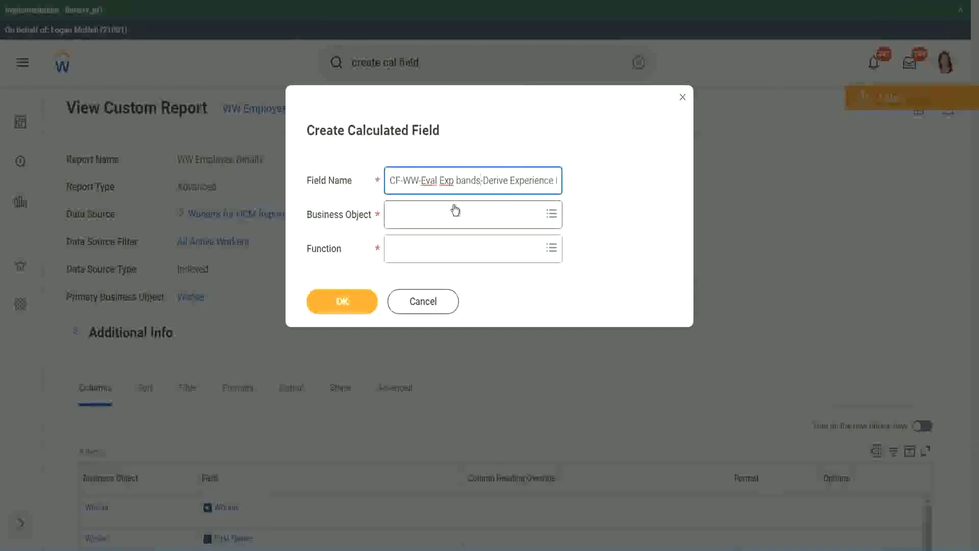
key("shift+Left")
type("B")
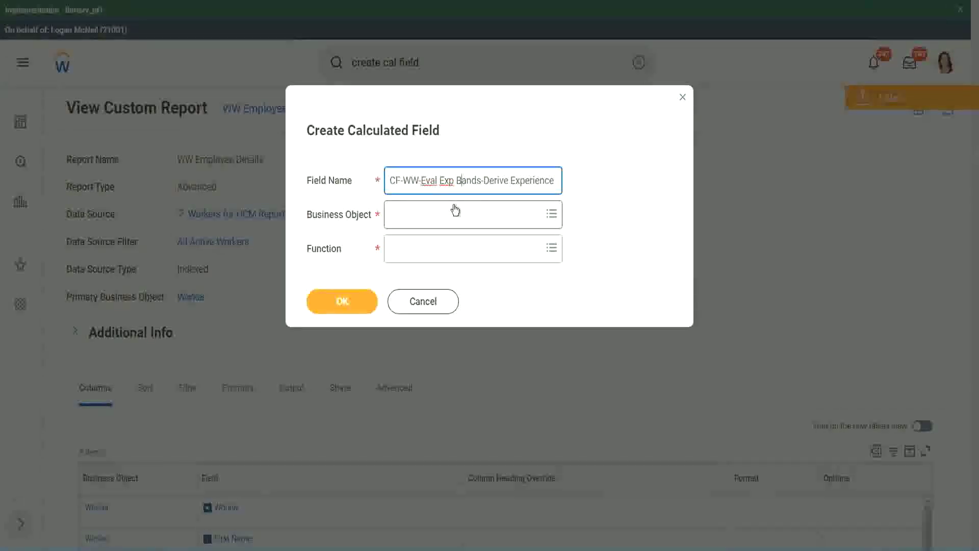
key("Right")
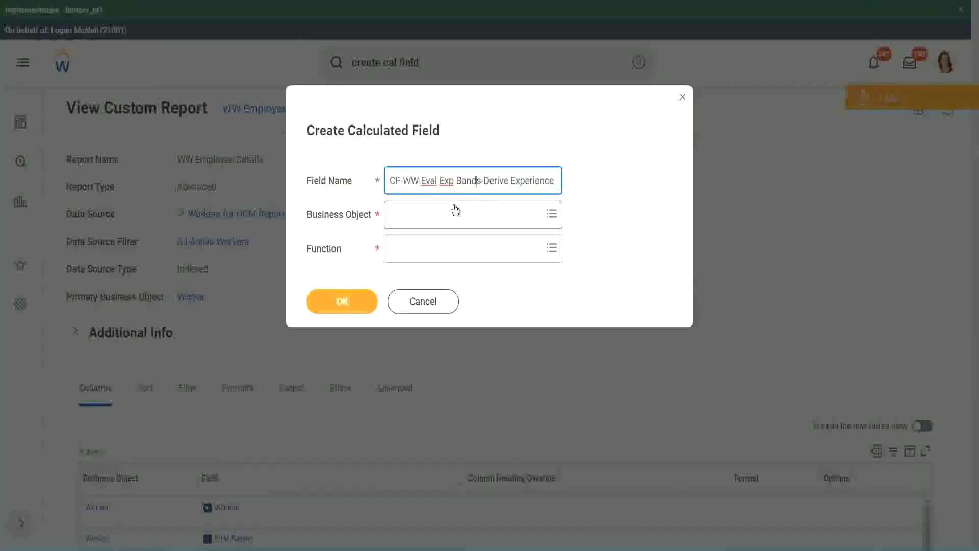
key("End")
type("Band")
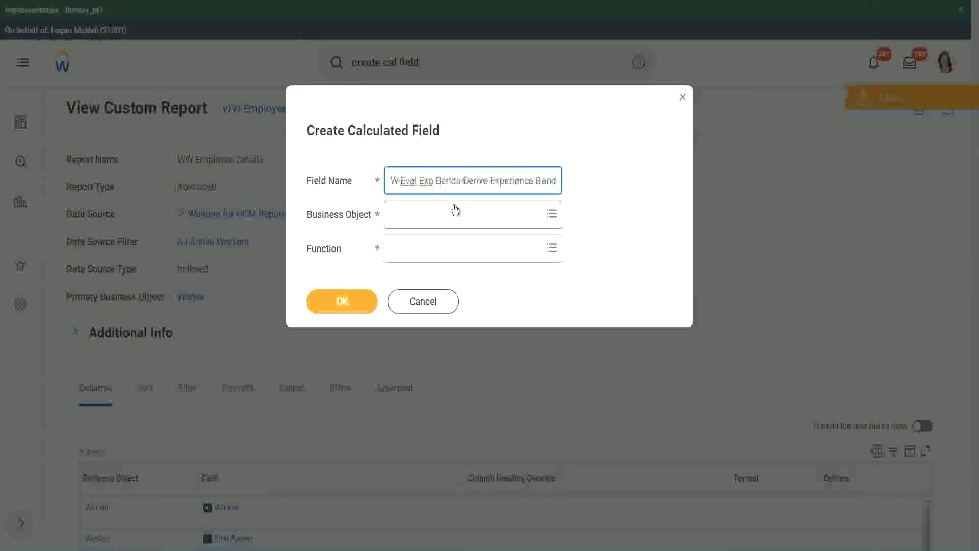
type("s from Years of")
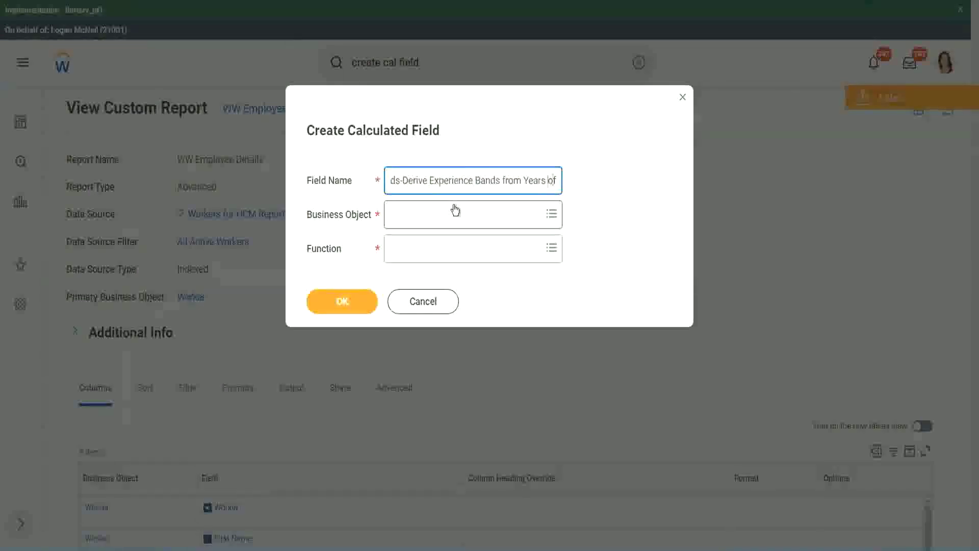
key("Left")
key("Left")
key("Left")
key("shift+Left")
key("shift+Left")
key("shift+Left")
key("shift+Left")
key("shift+Left")
key("shift+Left")
type("Determine")
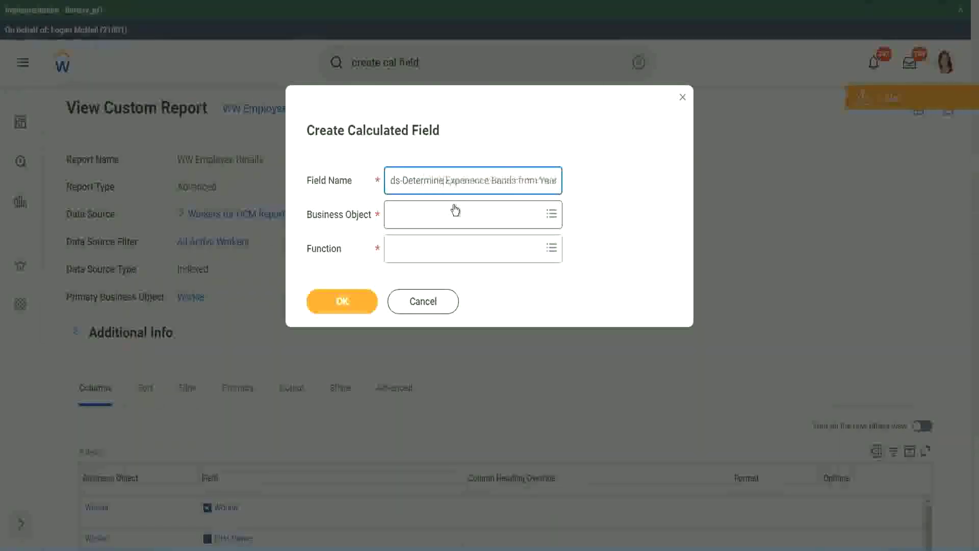
key("Right")
key("Right")
key("Right")
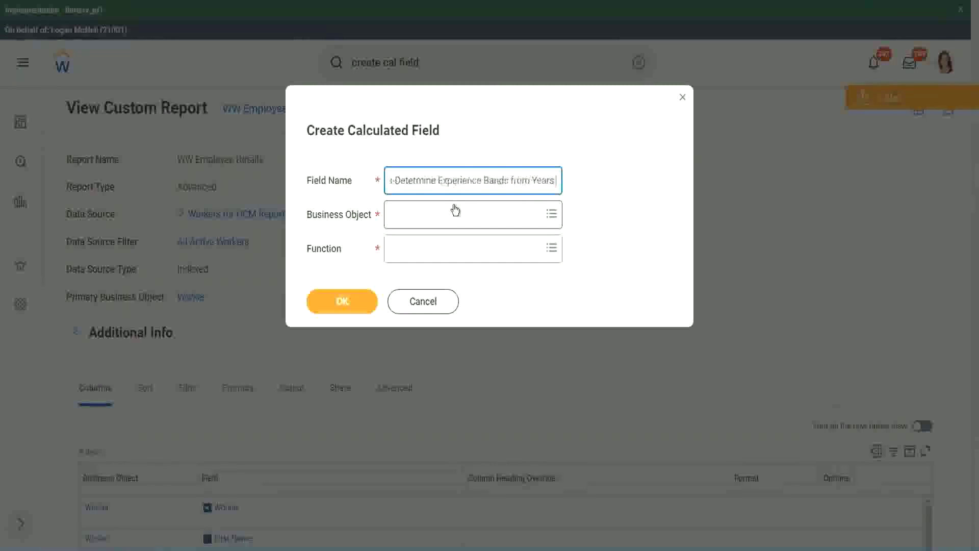
key("Right")
key("Right")
key("Right")
key("Right")
key("Right")
key("Right")
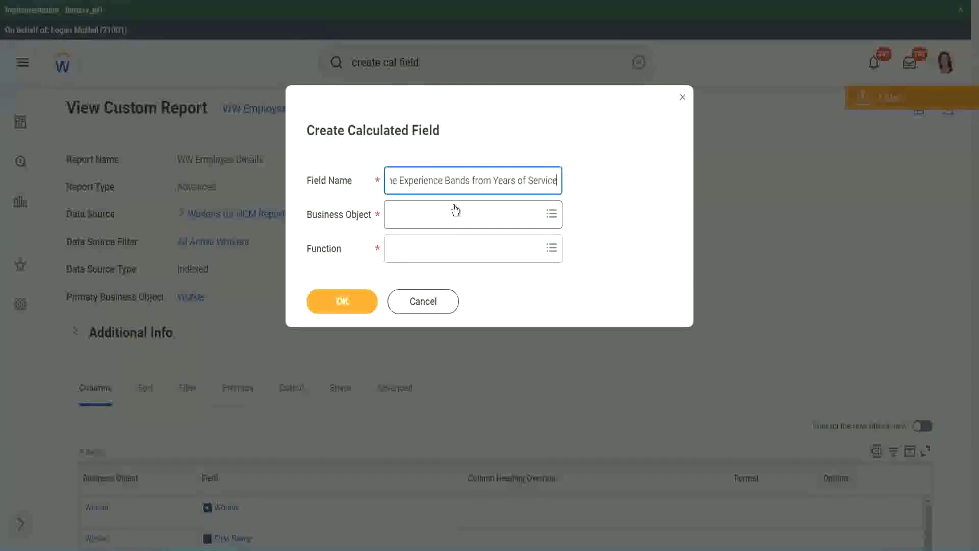
Choose Worker as business object and Evaluate Expression Band as function, fix the name, and confirm
left_click(435, 214)
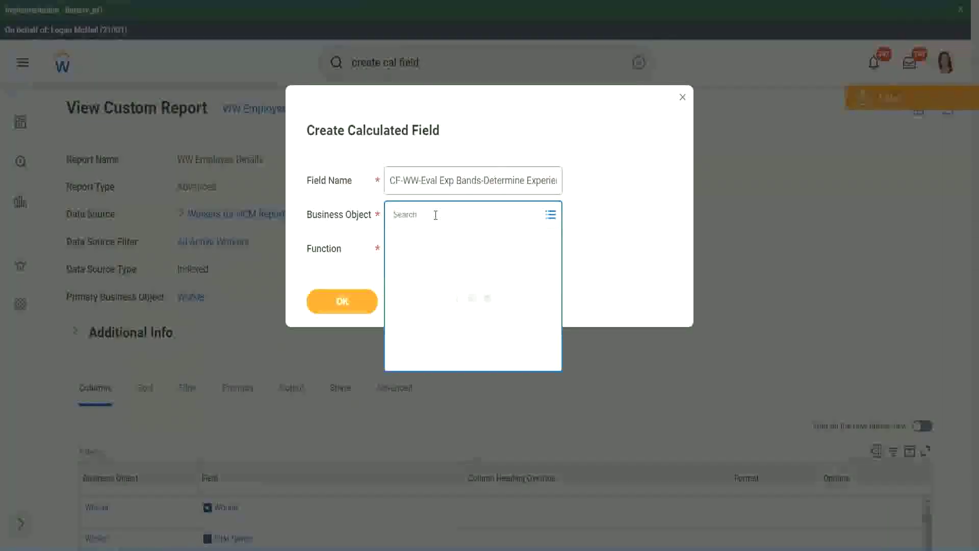
type("worker")
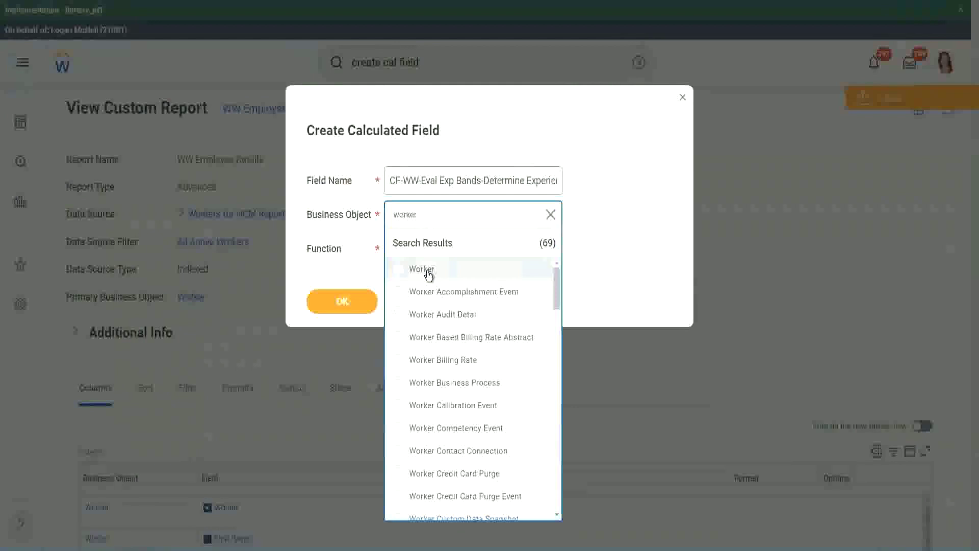
left_click(419, 270)
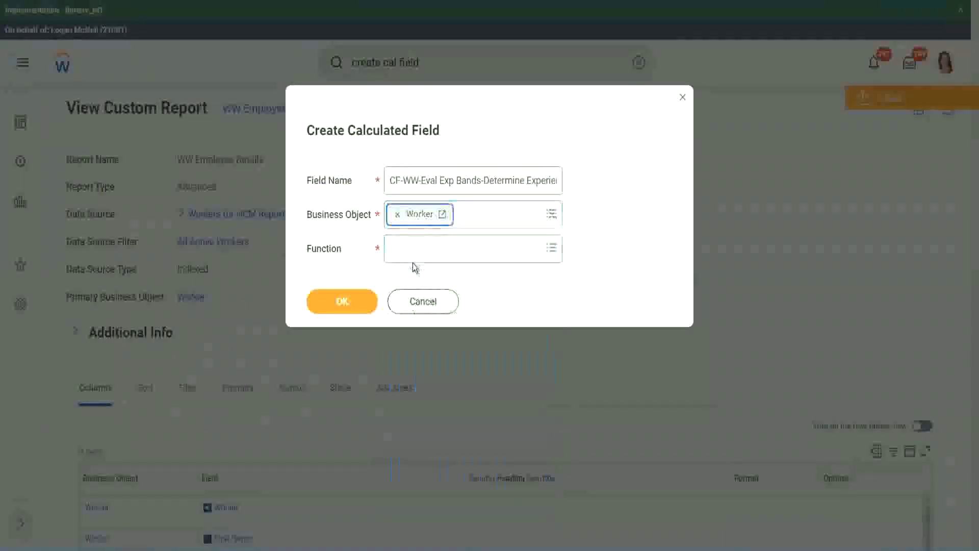
left_click(414, 246)
type("eval ex")
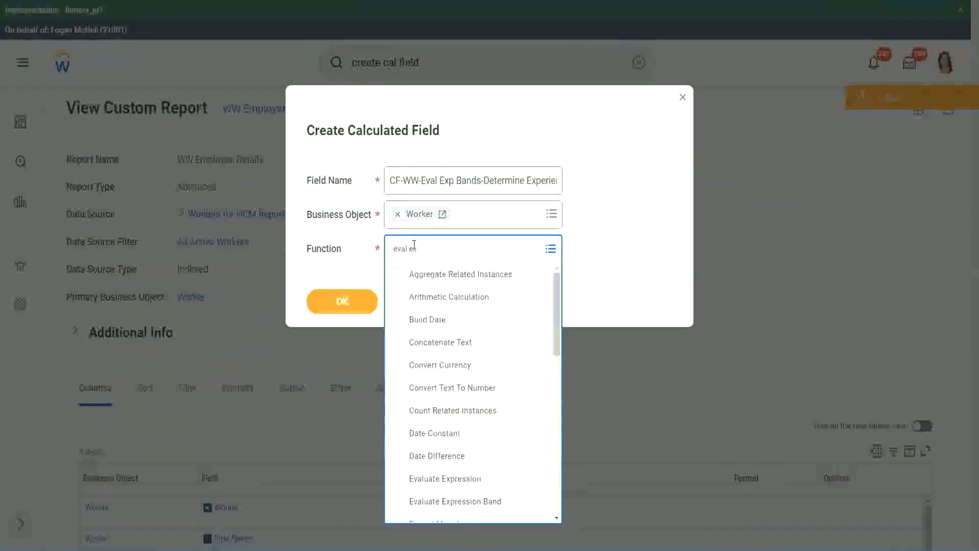
type("p")
key("Return")
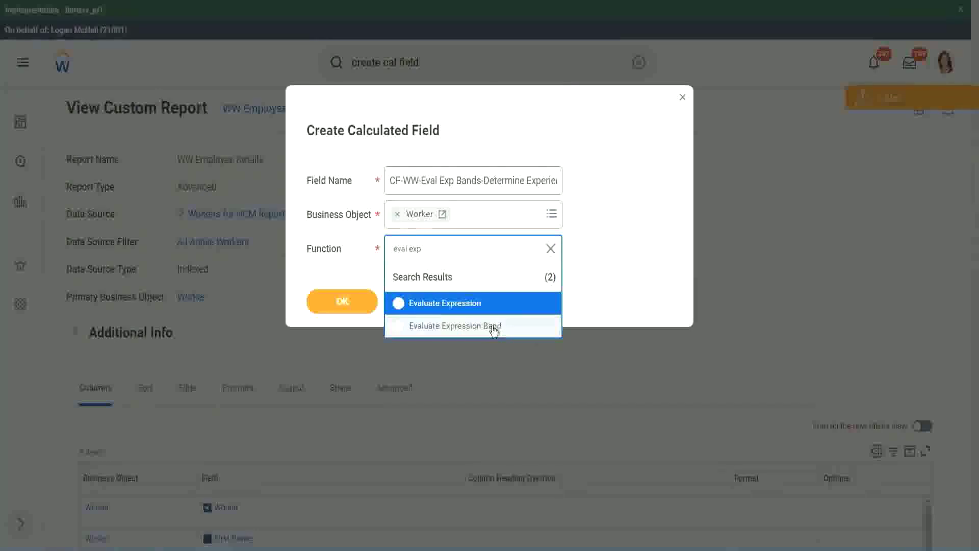
left_click(493, 328)
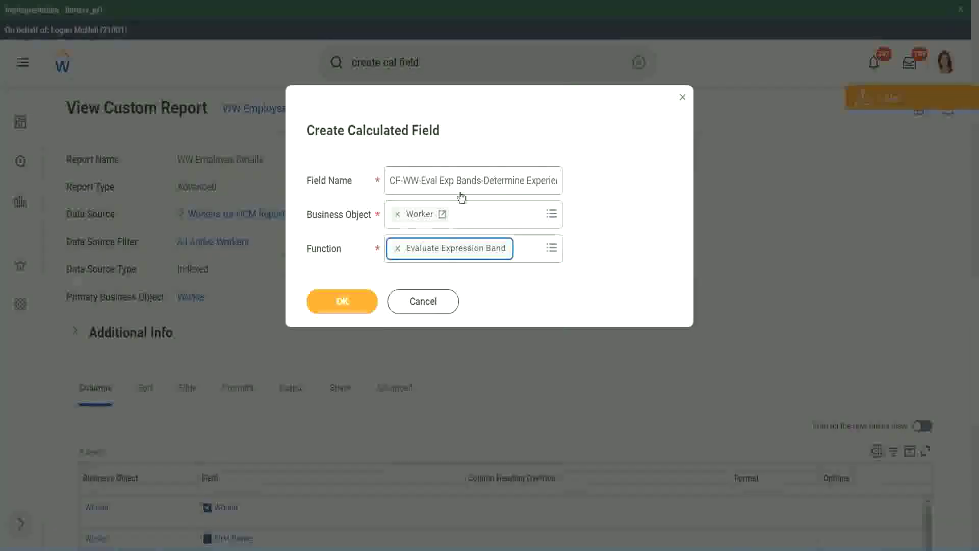
left_click(477, 181)
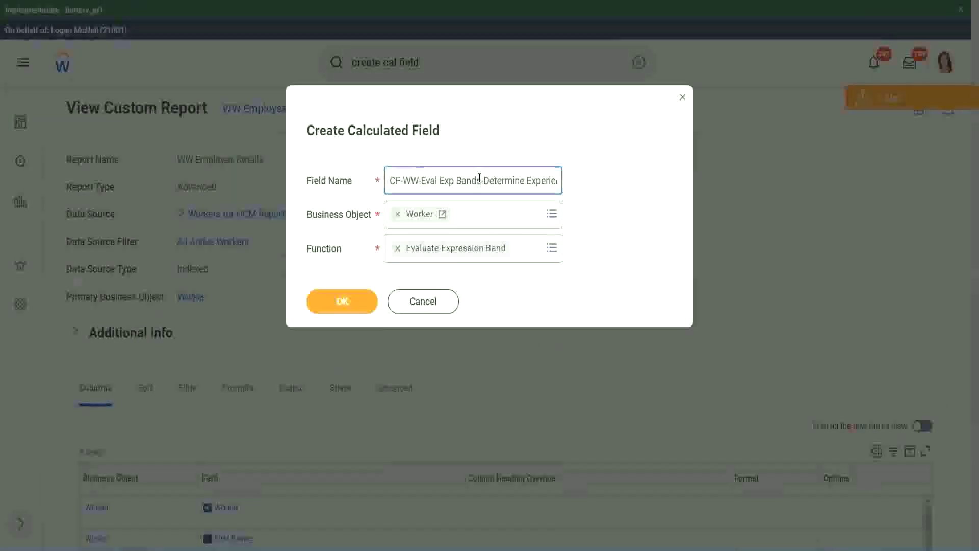
key("BackSpace")
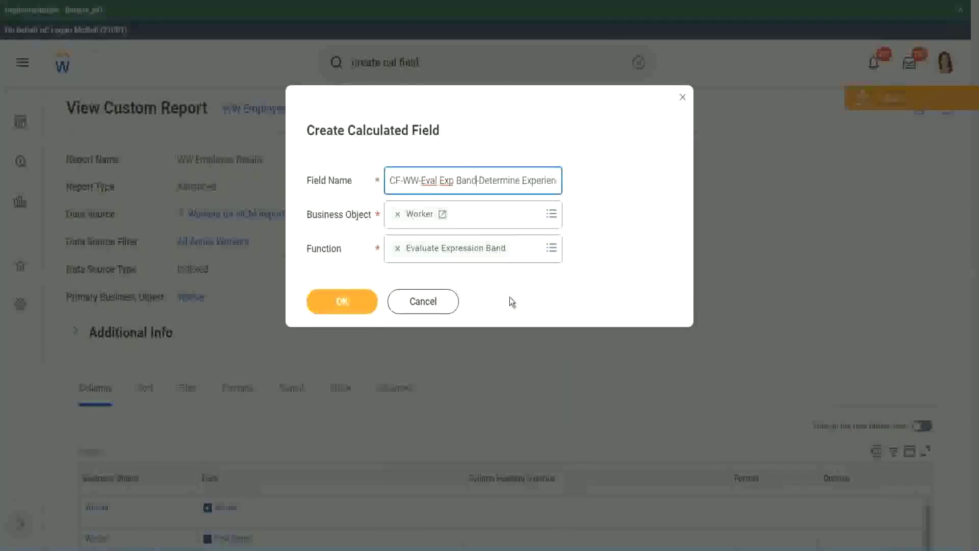
left_click(343, 301)
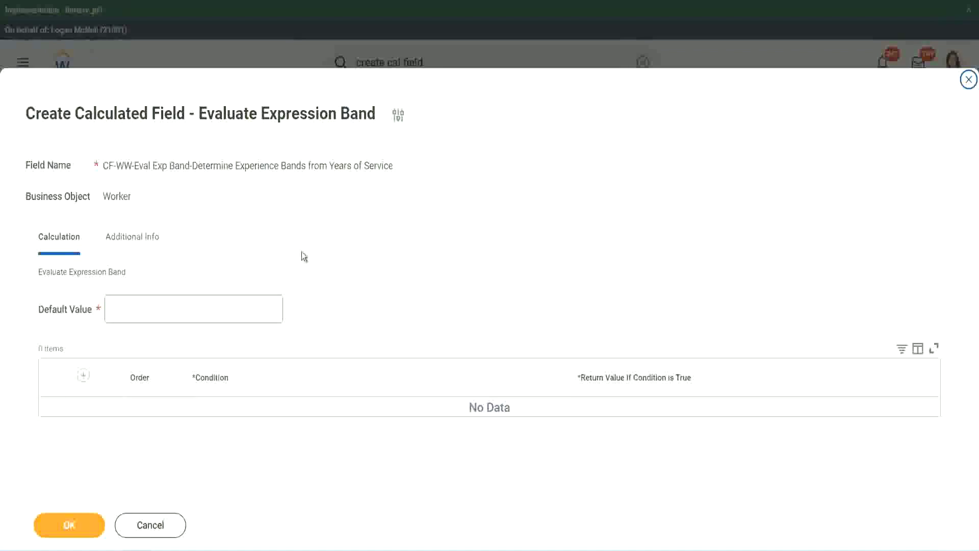
Set the Default Value to '-' and add one blank condition row with an empty return value
left_click(141, 314)
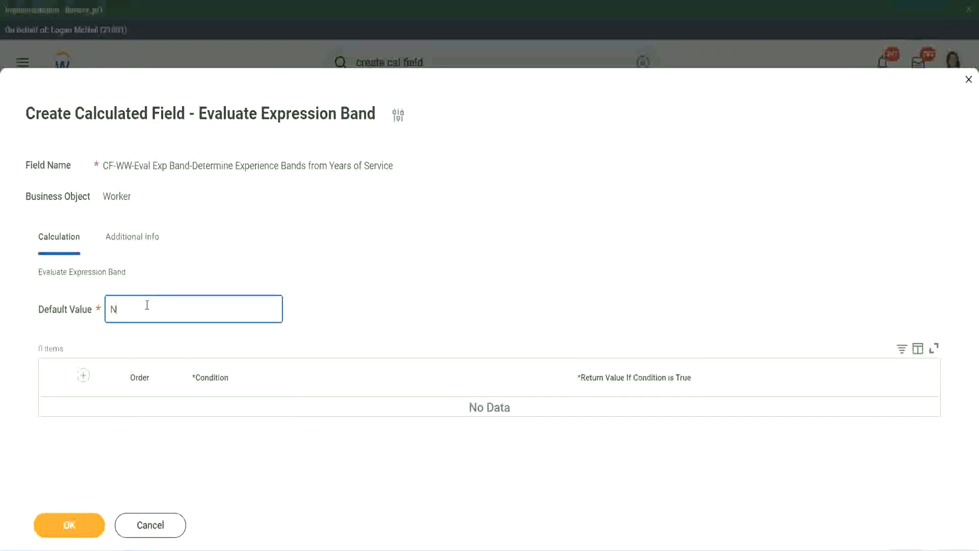
key("BackSpace")
left_click(84, 377)
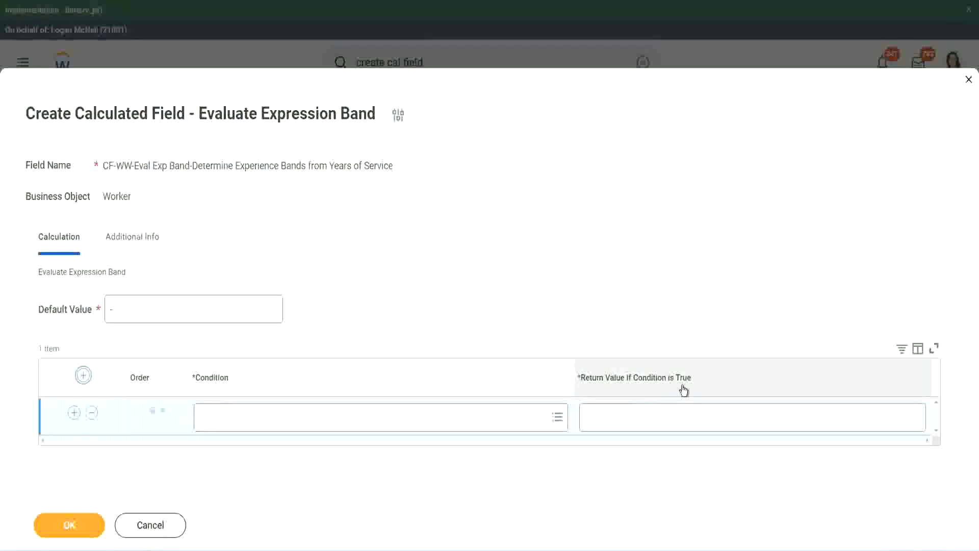
left_click(636, 417)
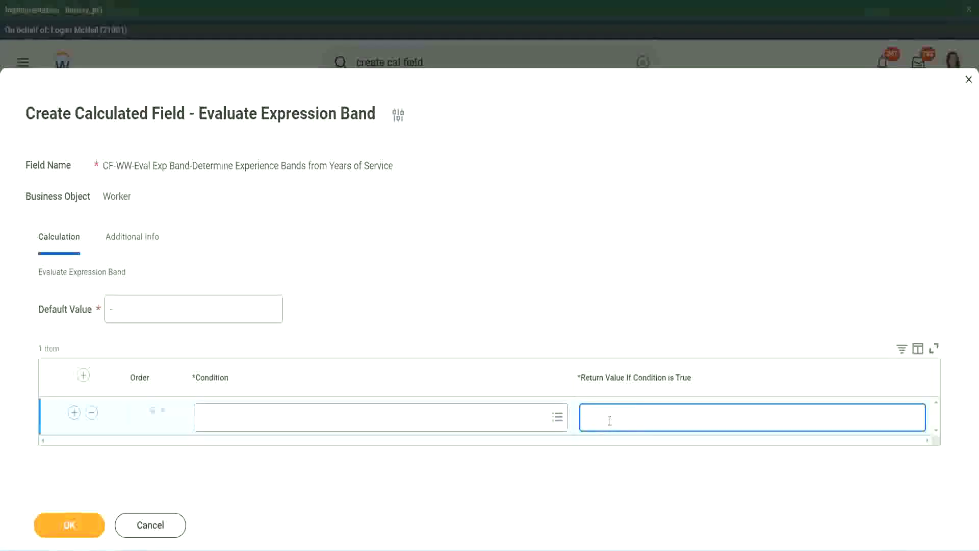
type("adkjdjaidjaijd")
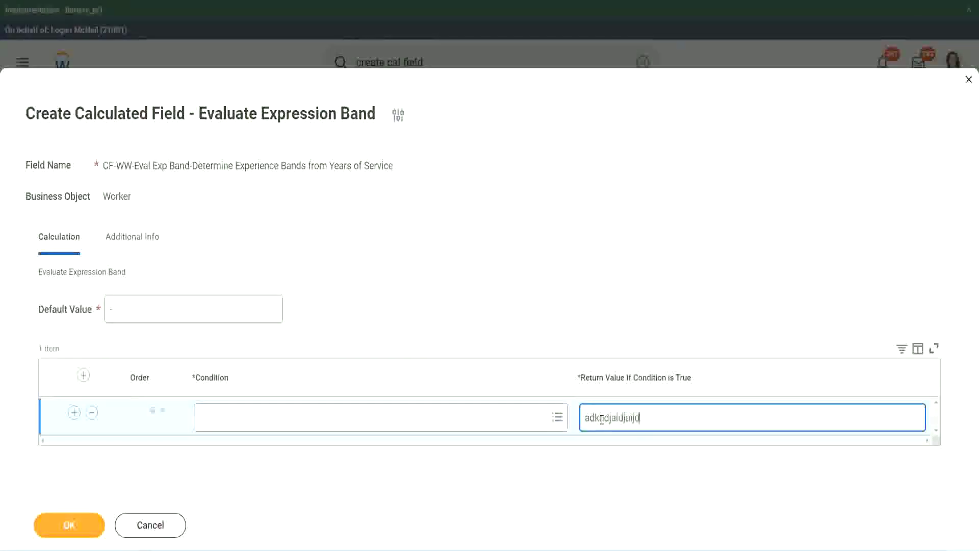
type("ia")
key("BackSpace")
key("BackSpace")
key("BackSpace")
key("BackSpace")
key("BackSpace")
key("BackSpace")
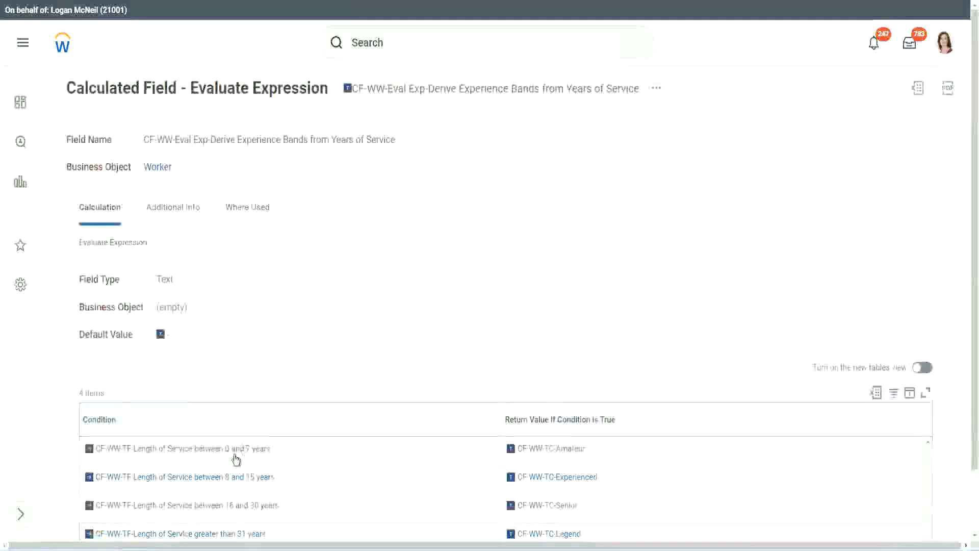
Assign the 0 and 7 years service condition returning Amateur to the first band and add another row
right_click(226, 456)
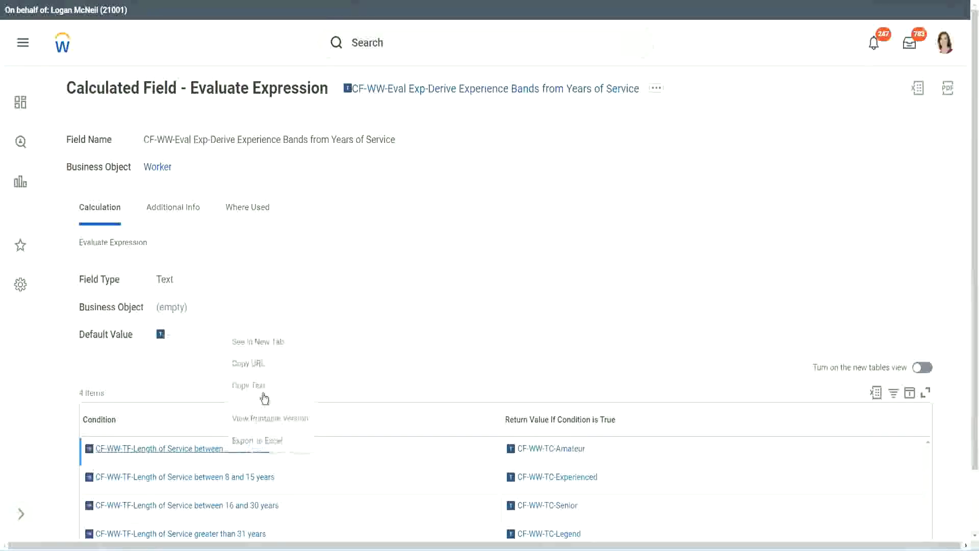
left_click(264, 396)
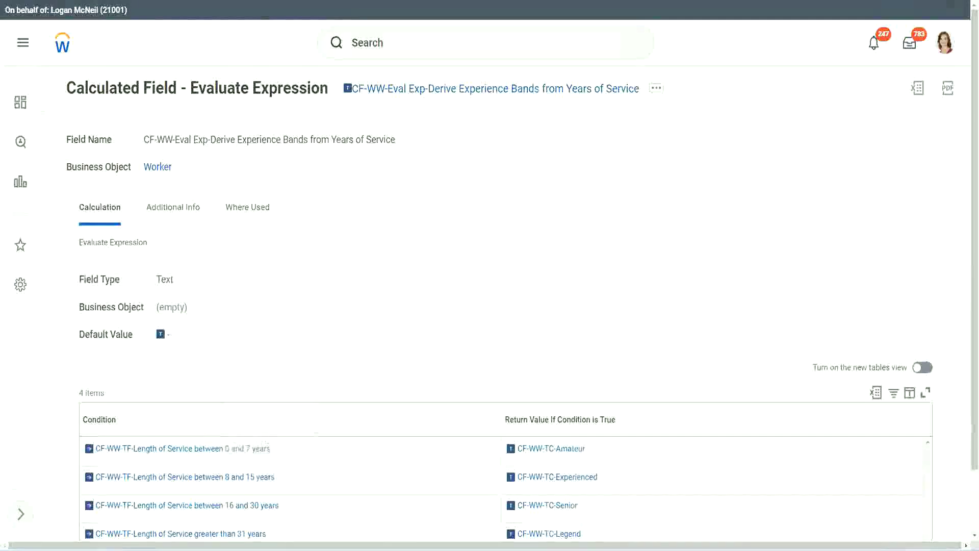
left_click(248, 423)
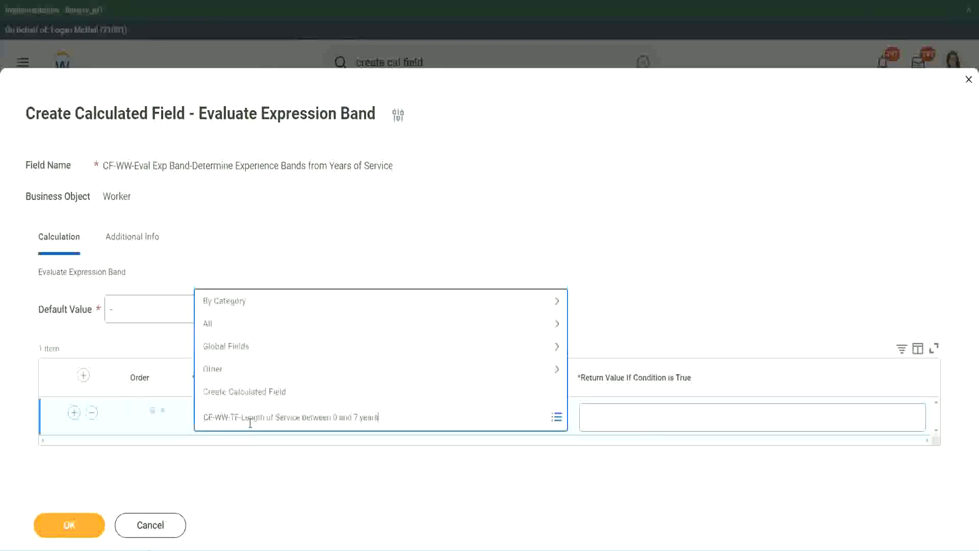
key("ctrl+v")
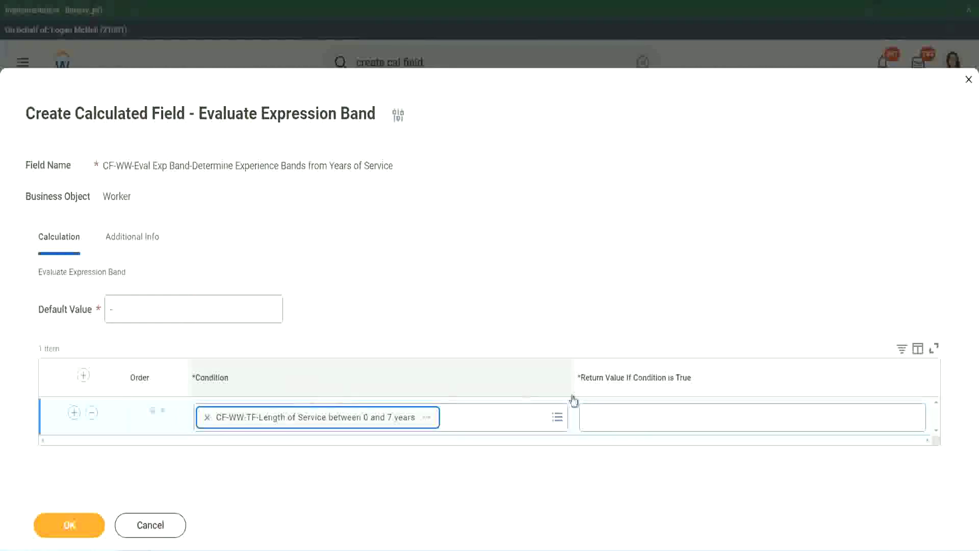
left_click(619, 409)
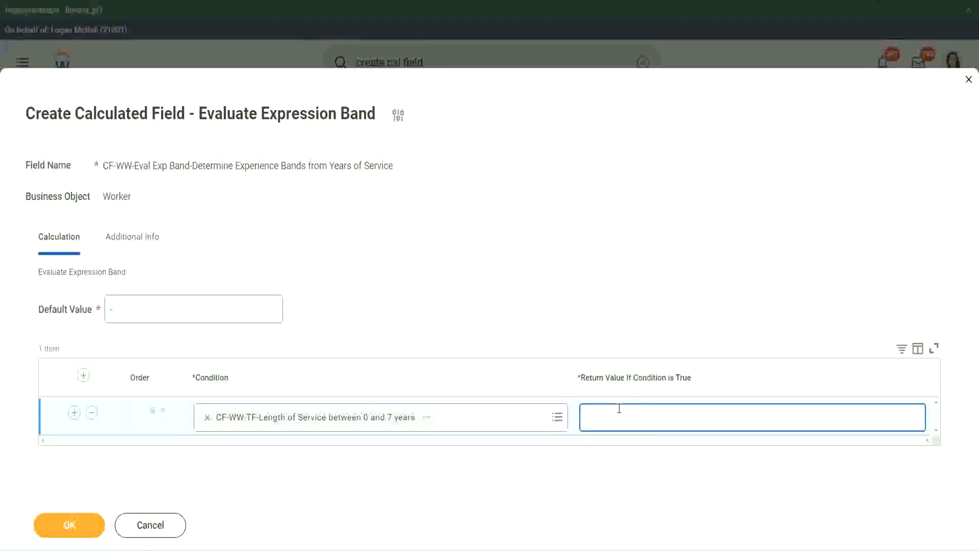
type("Amateur")
left_click(74, 412)
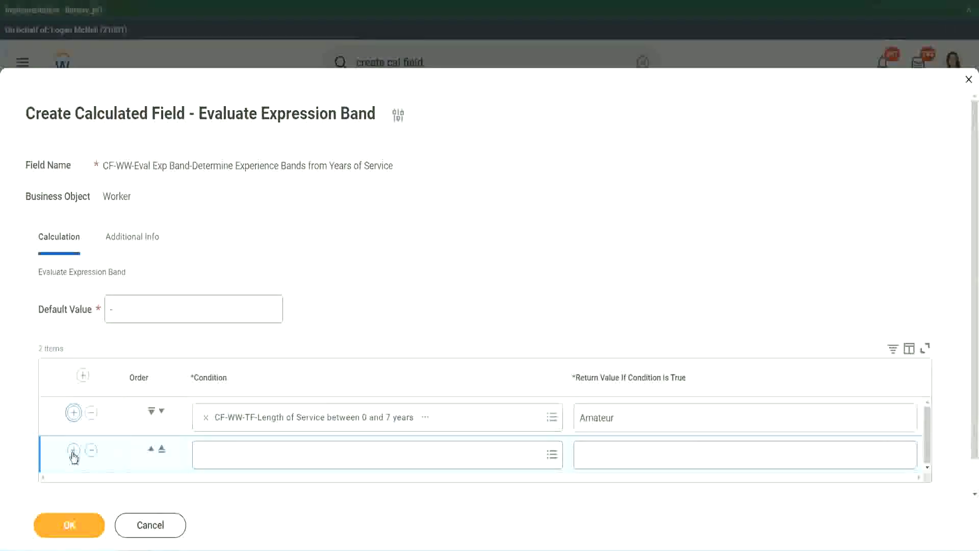
Add third and fourth band rows, order them, and assign the 8–15 and 16–30 years conditions
left_click(73, 450)
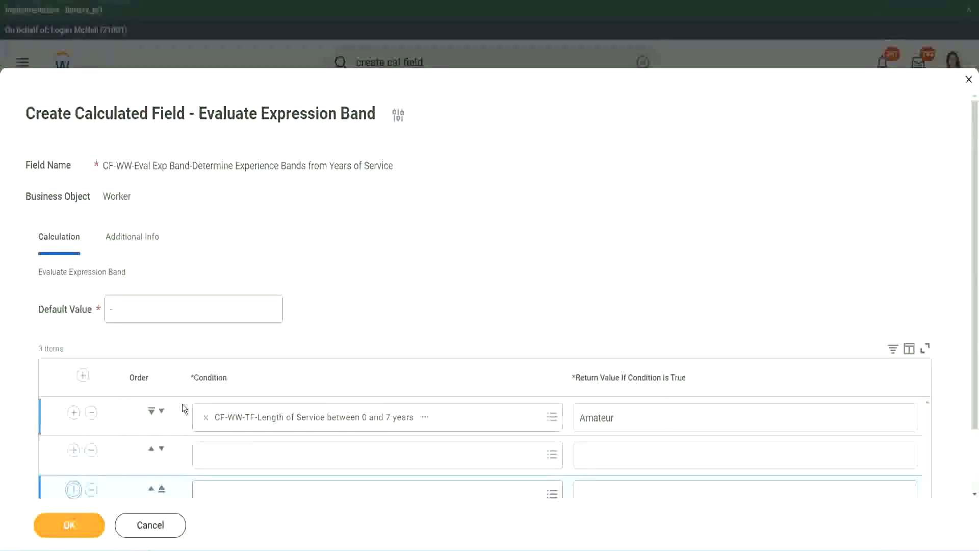
scroll(182, 403, "down", 2)
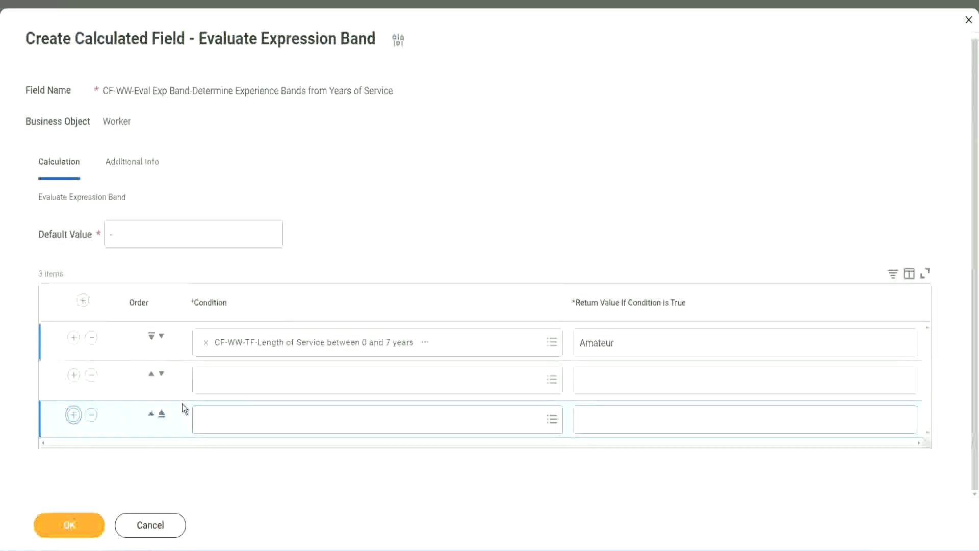
left_click(73, 414)
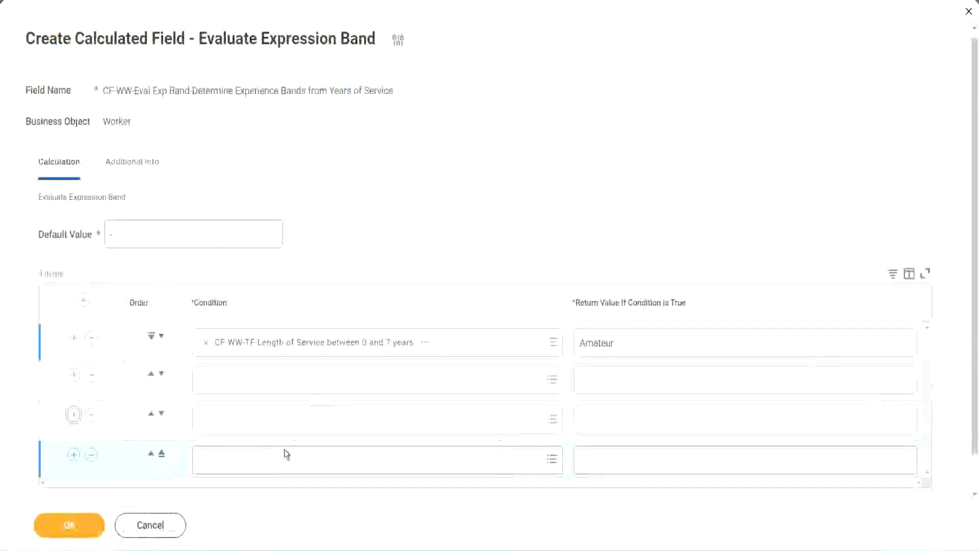
left_click(251, 374)
type("CF-WW-TF-Length of Service between 16 and 30 years")
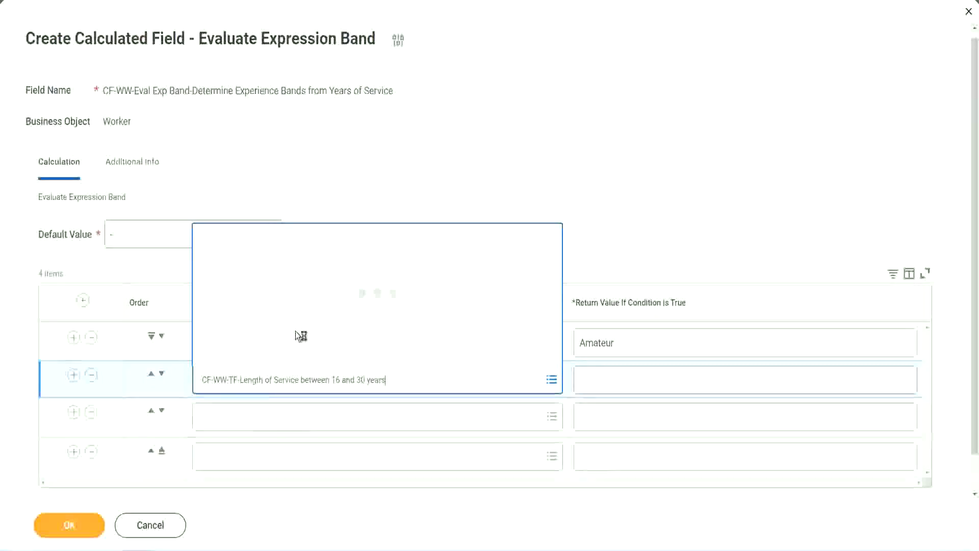
left_click(162, 373)
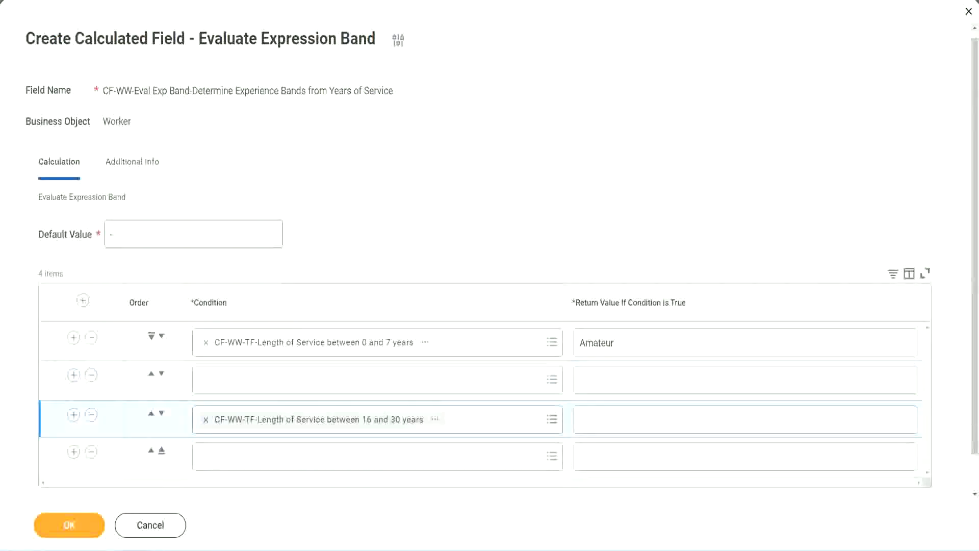
mouse_move(185, 477)
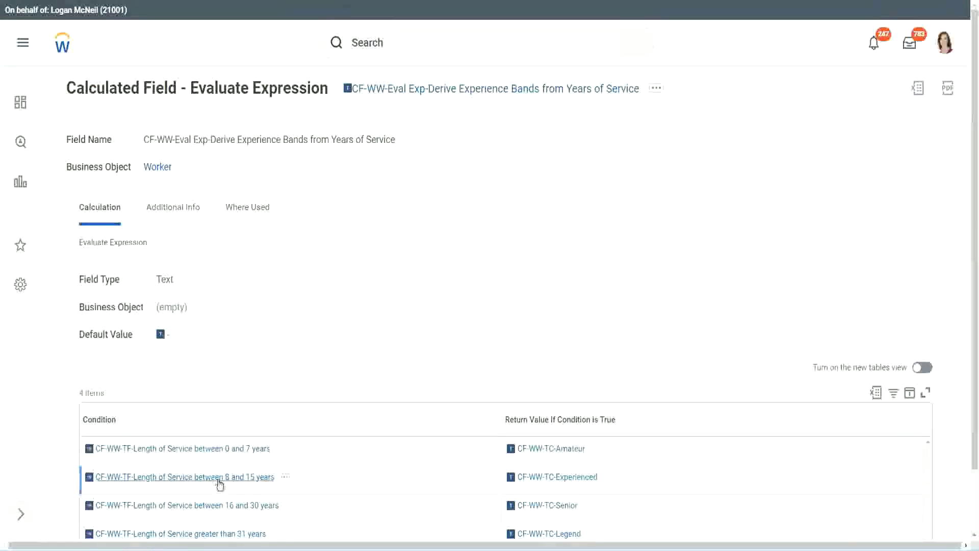
right_click(219, 484)
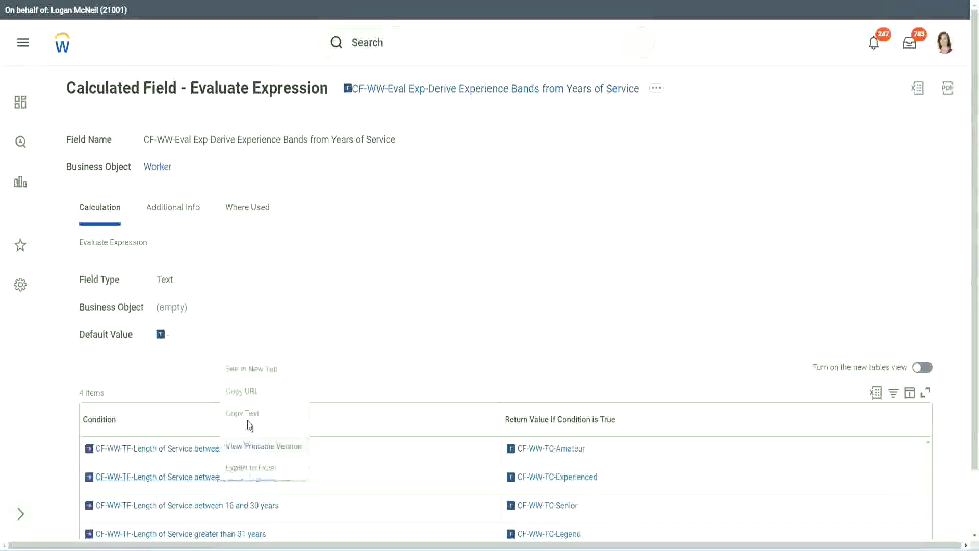
left_click(247, 367)
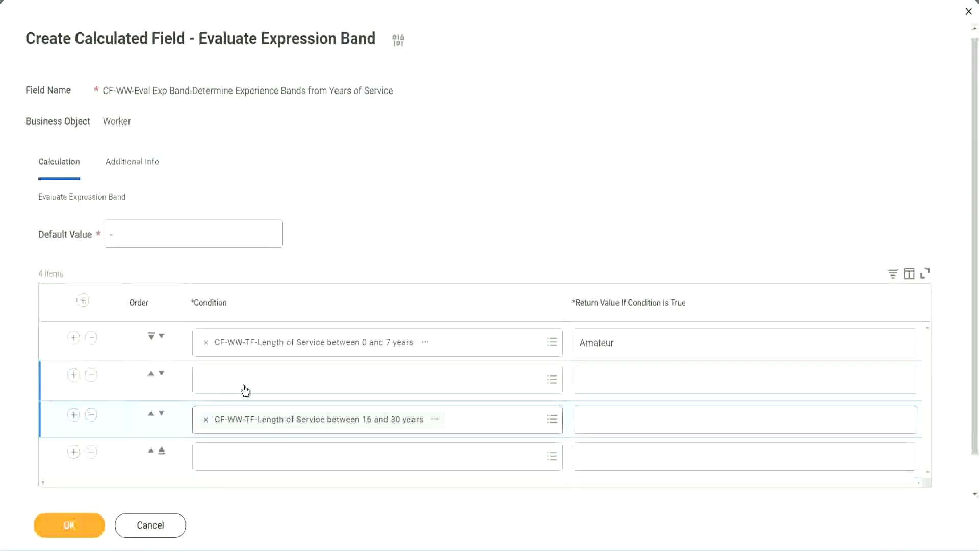
left_click(245, 390)
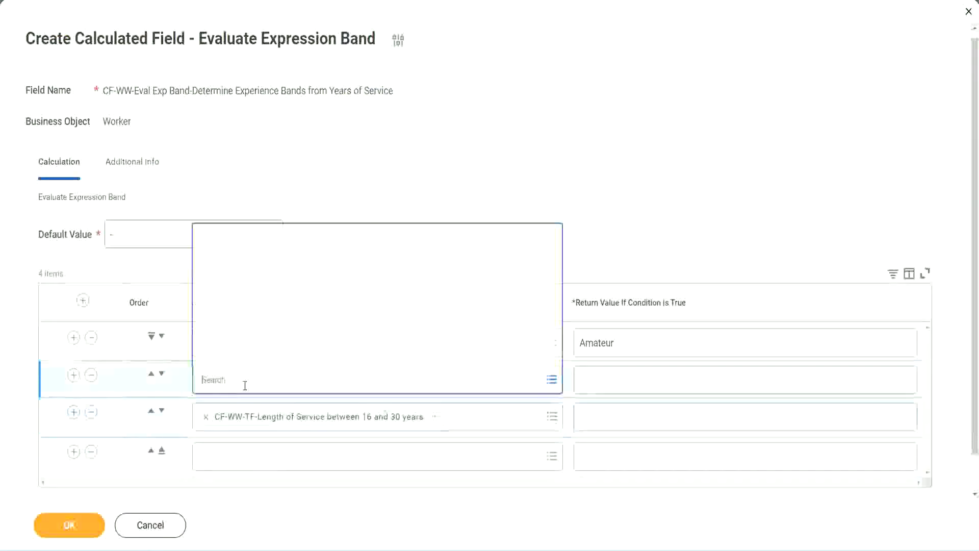
type("CF-WW-TF-Length of Service between 8 and 15 years")
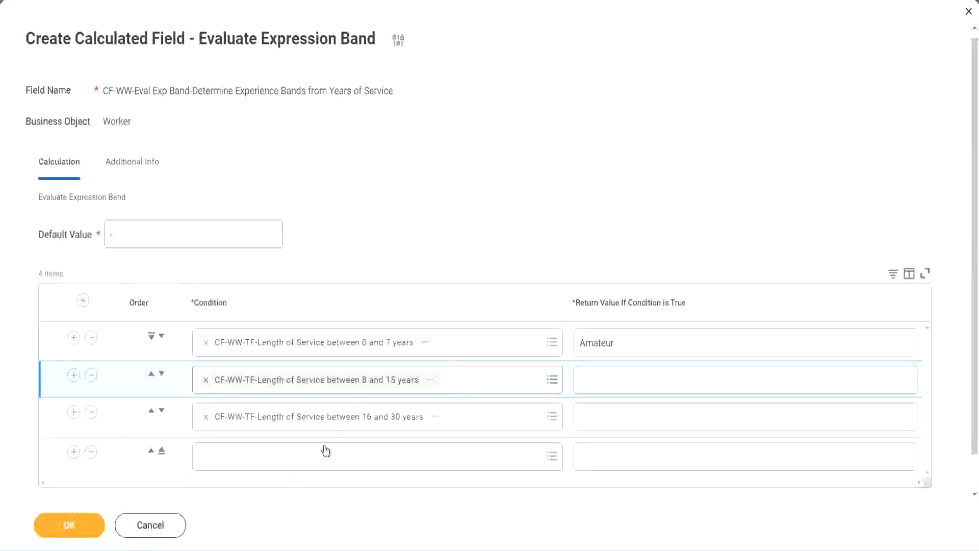
Assign the over-31-years condition and enter Experienced, Senior and Legend as the return values
left_click(283, 454)
type("CF-WW-TF-Length of Service greater than 31 years")
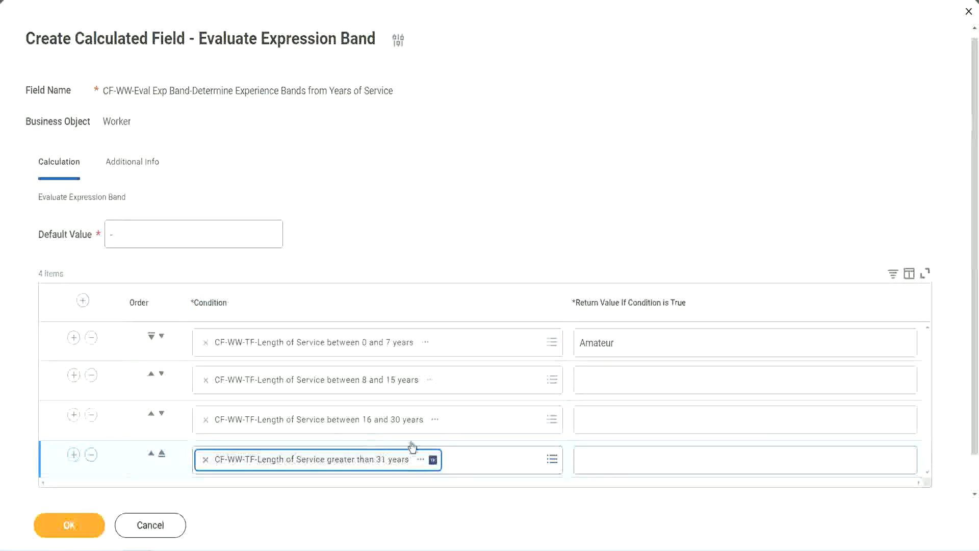
left_click(643, 459)
type("Le")
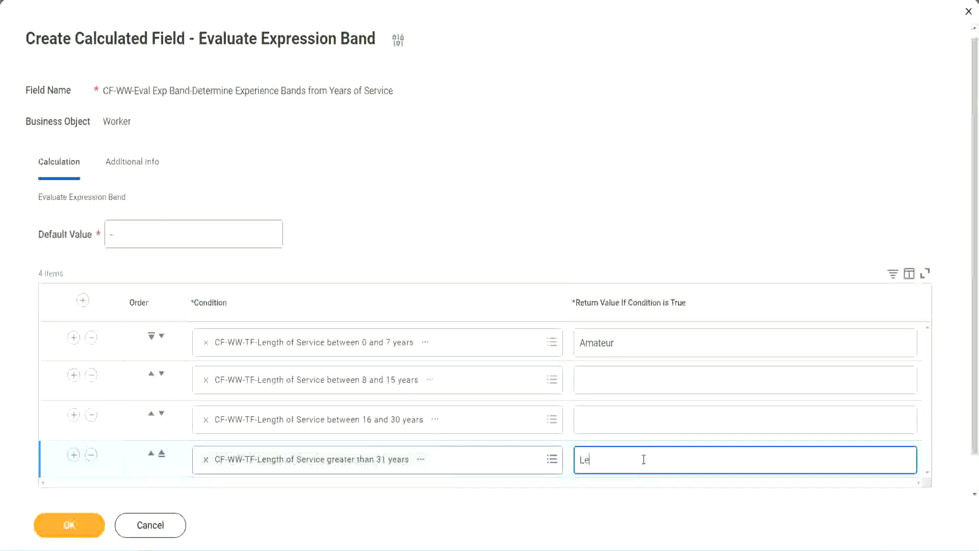
type("gend")
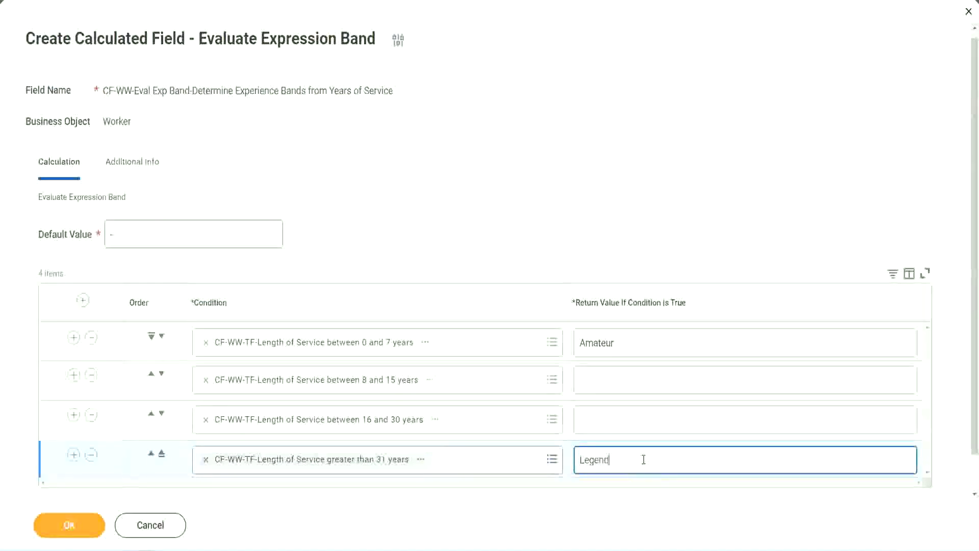
left_click(602, 418)
type("S")
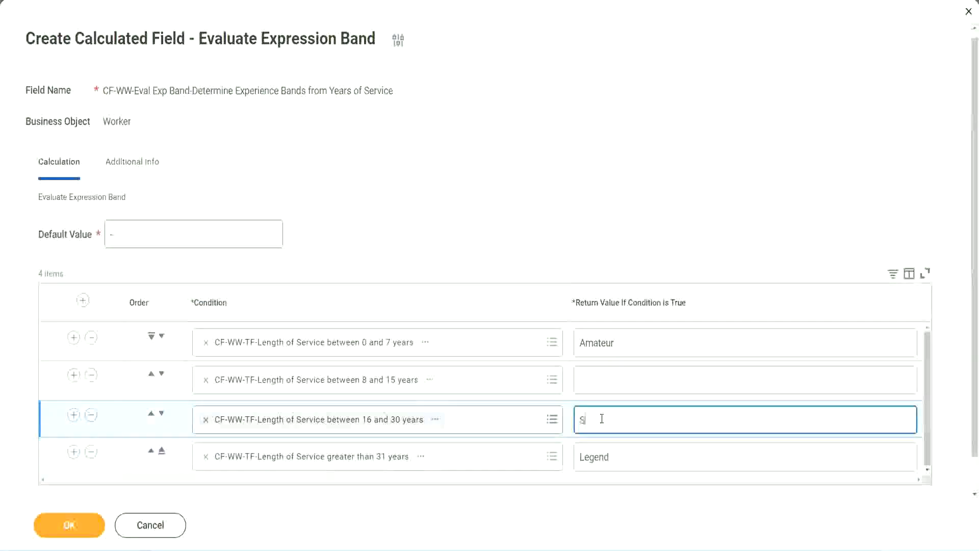
type("enior")
left_click(616, 380)
type("Ex")
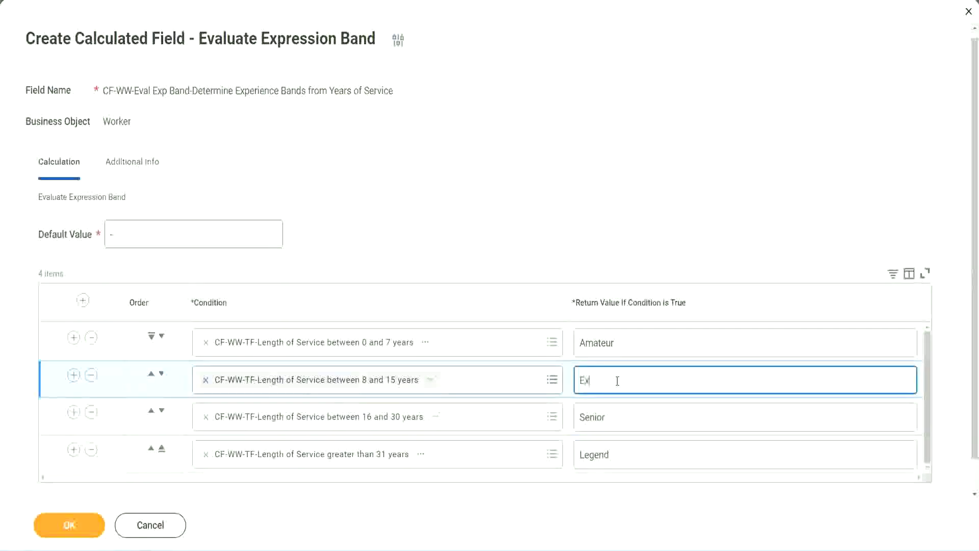
type("perienced")
left_click(279, 283)
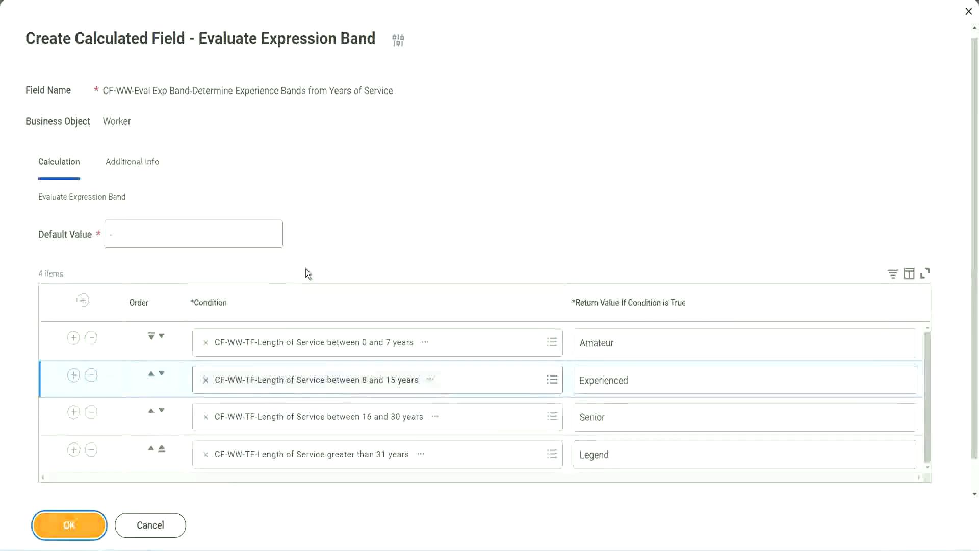
left_click(537, 154)
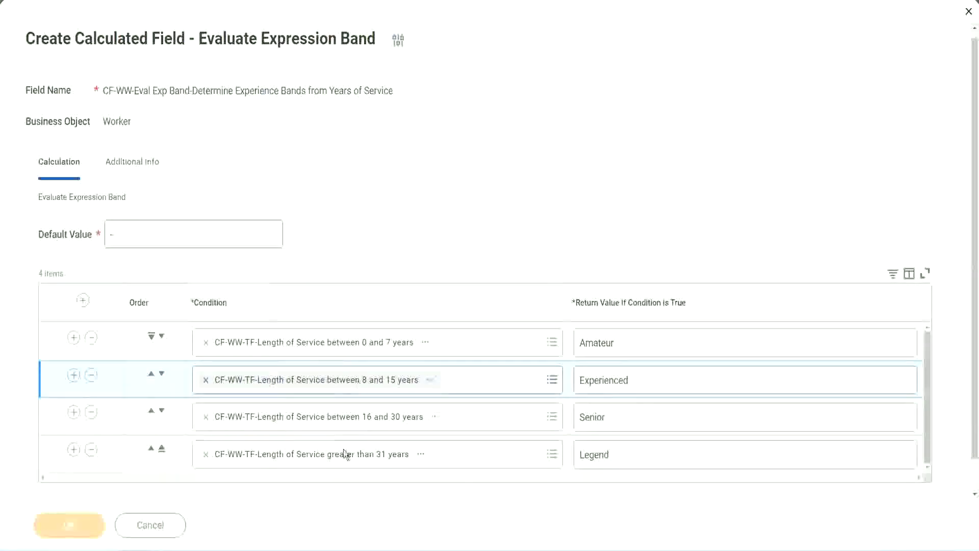
scroll(336, 311, "down", 3)
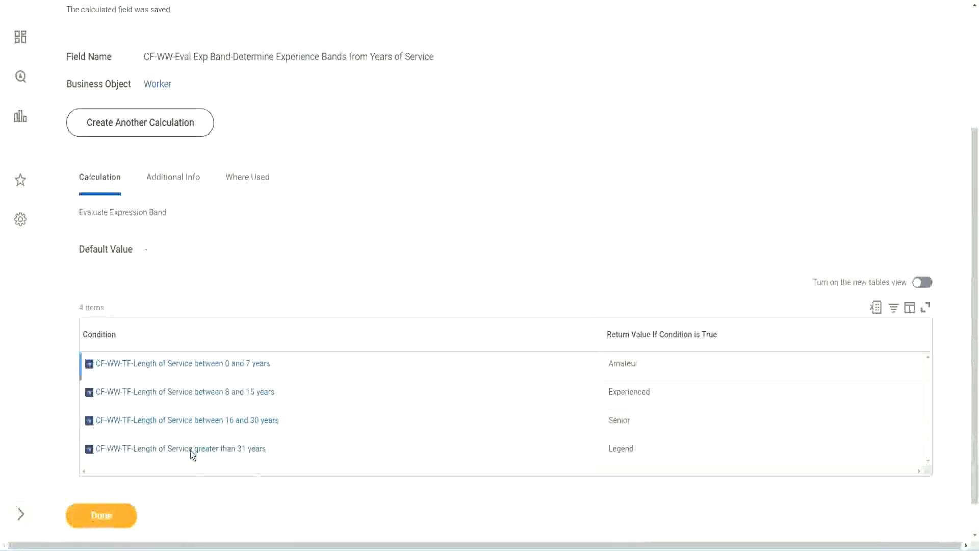
double_click(626, 361)
double_click(618, 391)
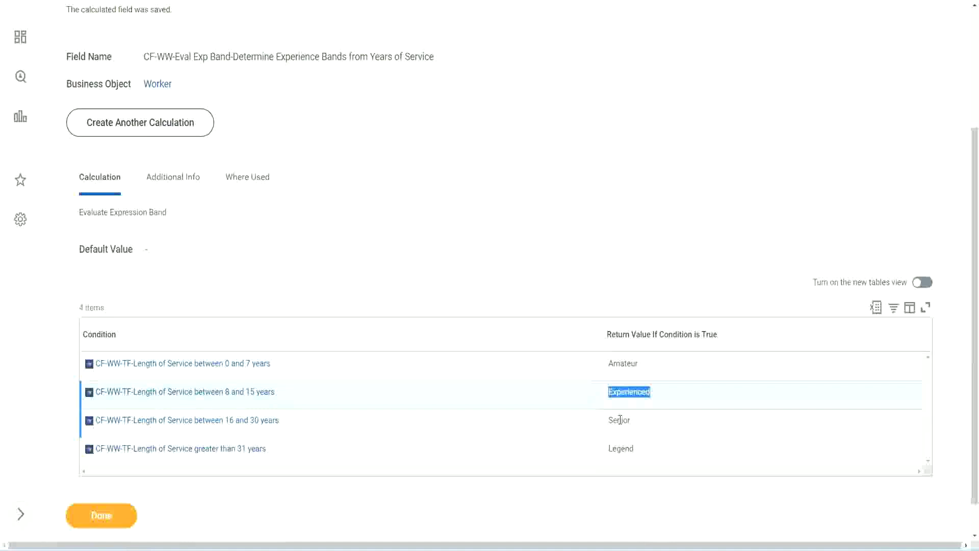
double_click(619, 421)
left_click(624, 452)
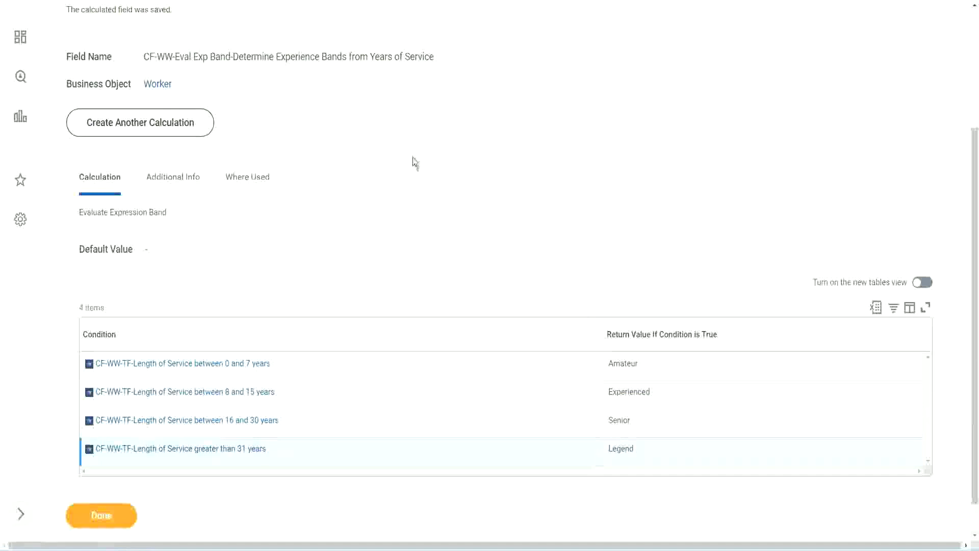
scroll(412, 158, "up", 3)
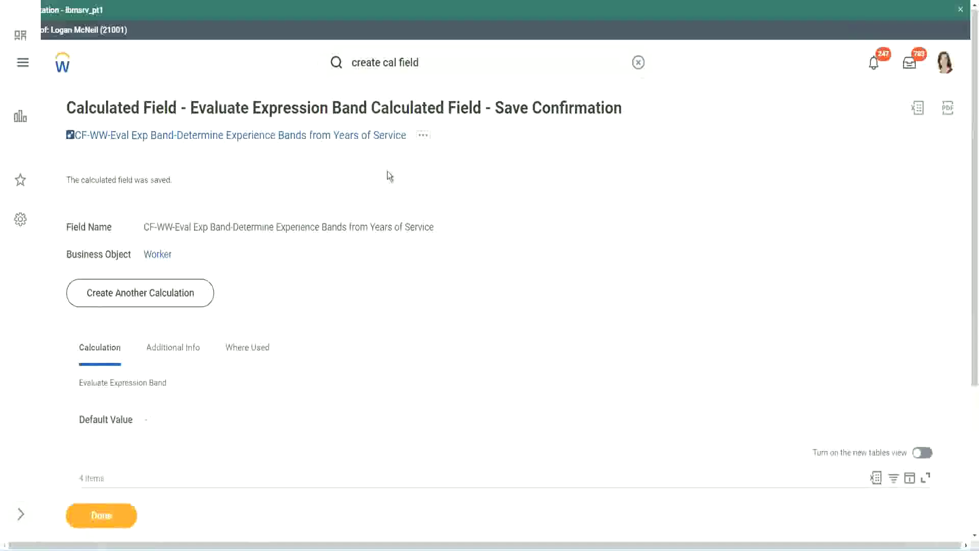
right_click(321, 138)
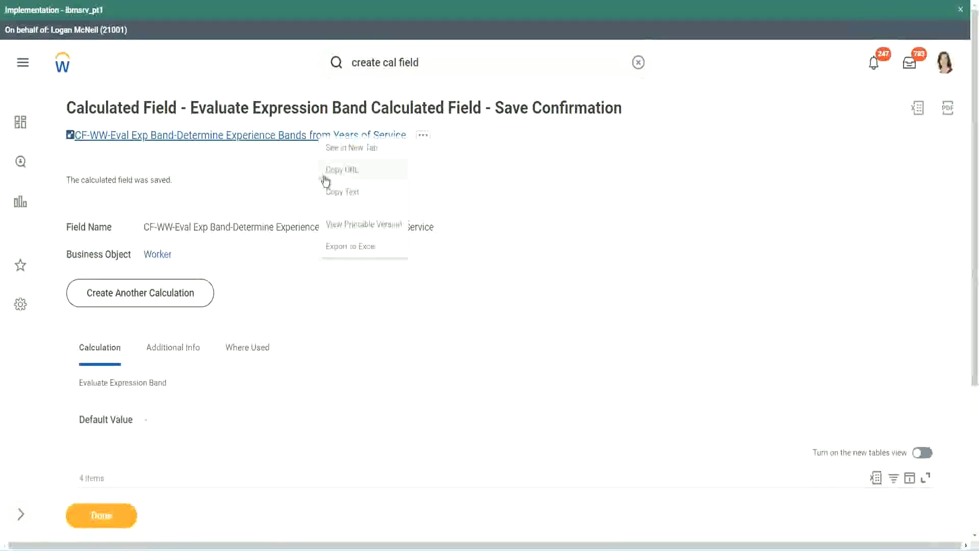
left_click(341, 193)
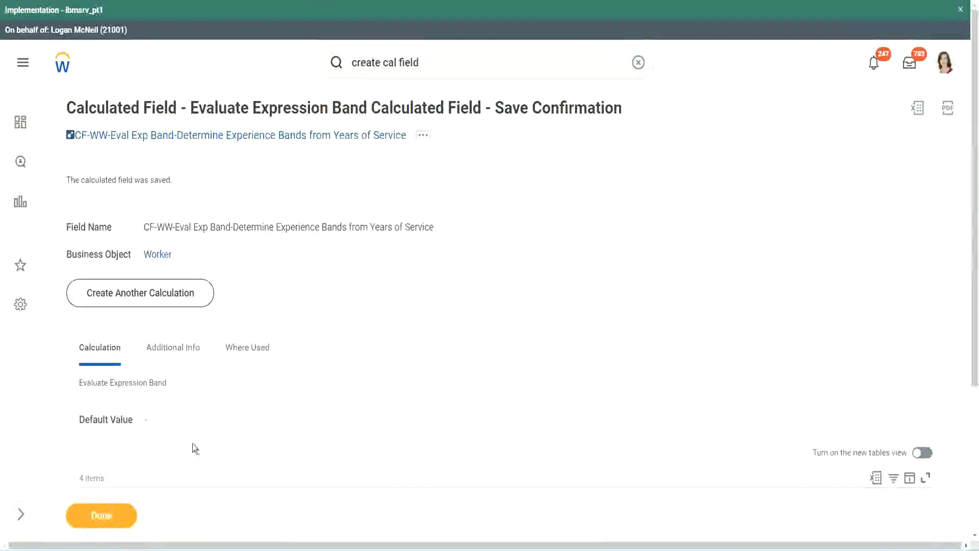
scroll(324, 395, "down", 2)
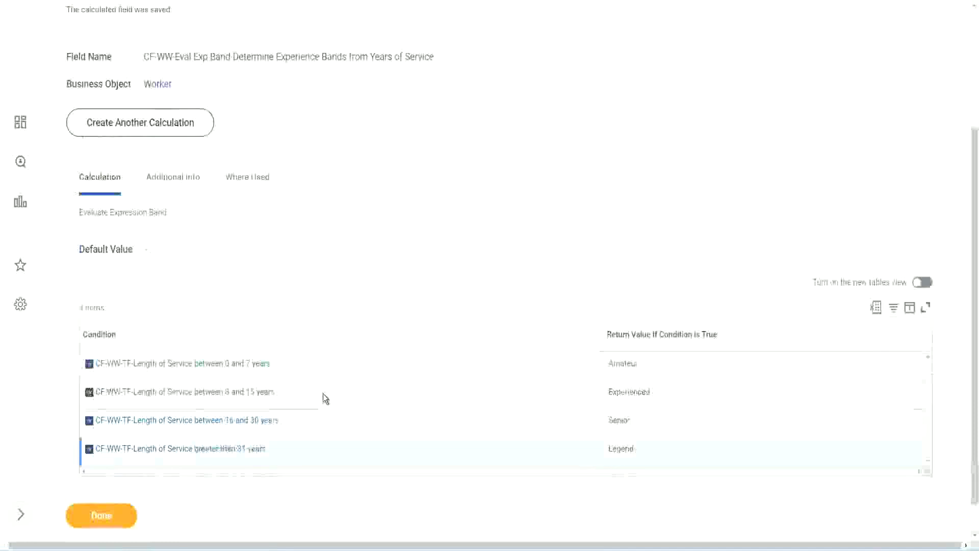
scroll(337, 375, "down", 1)
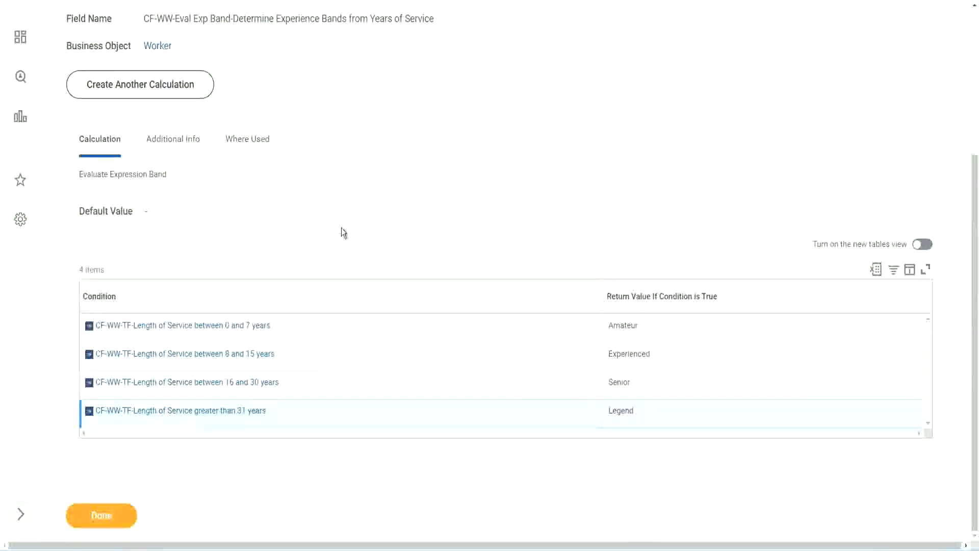
scroll(341, 232, "up", 2)
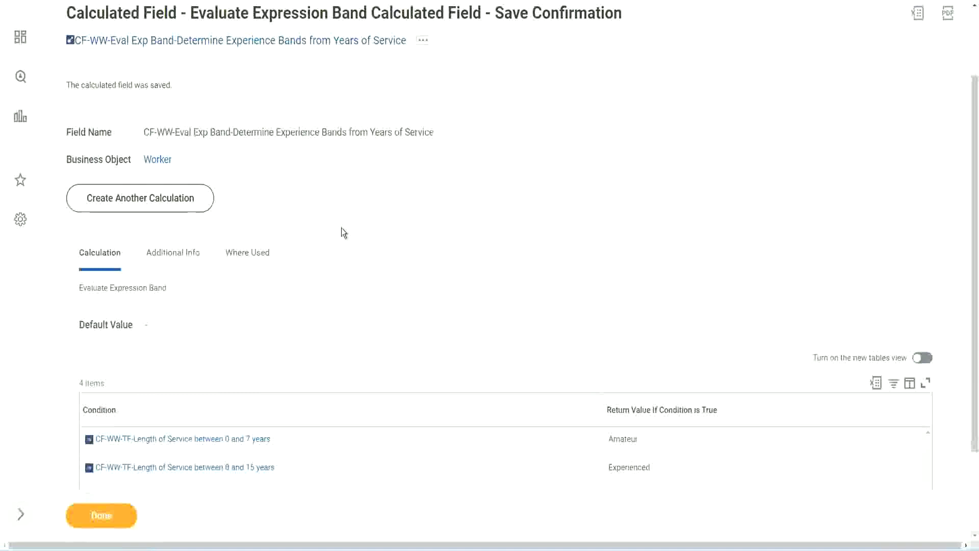
scroll(341, 232, "down", 2)
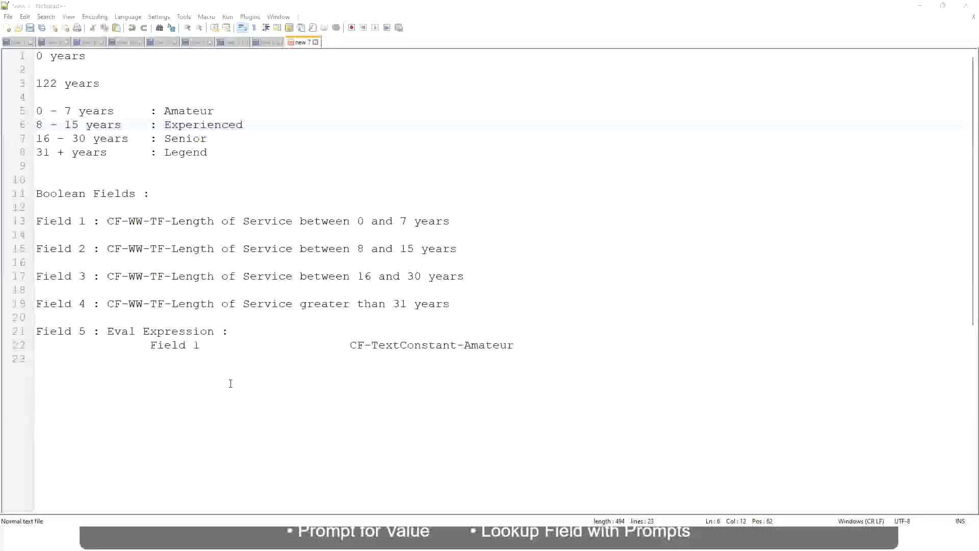
key("alt+Tab")
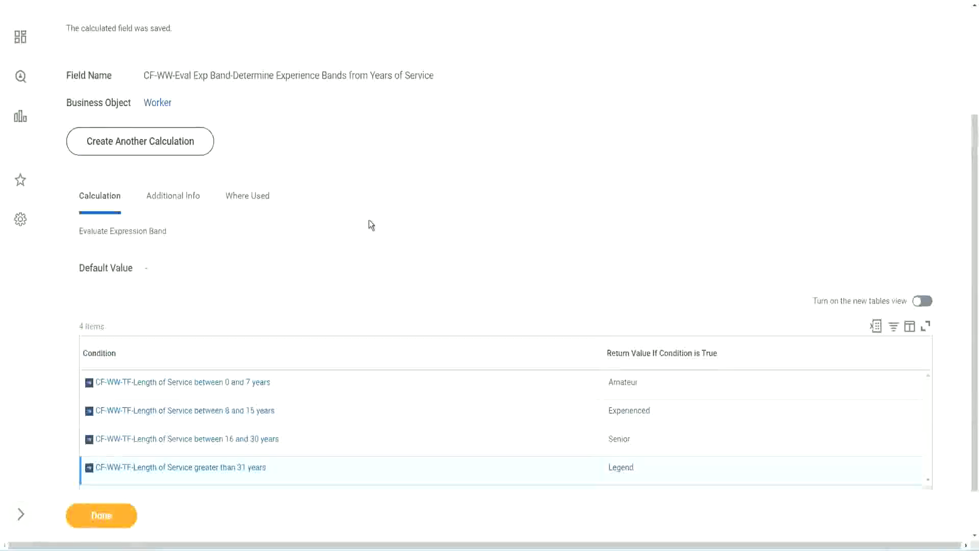
scroll(368, 219, "up", 2)
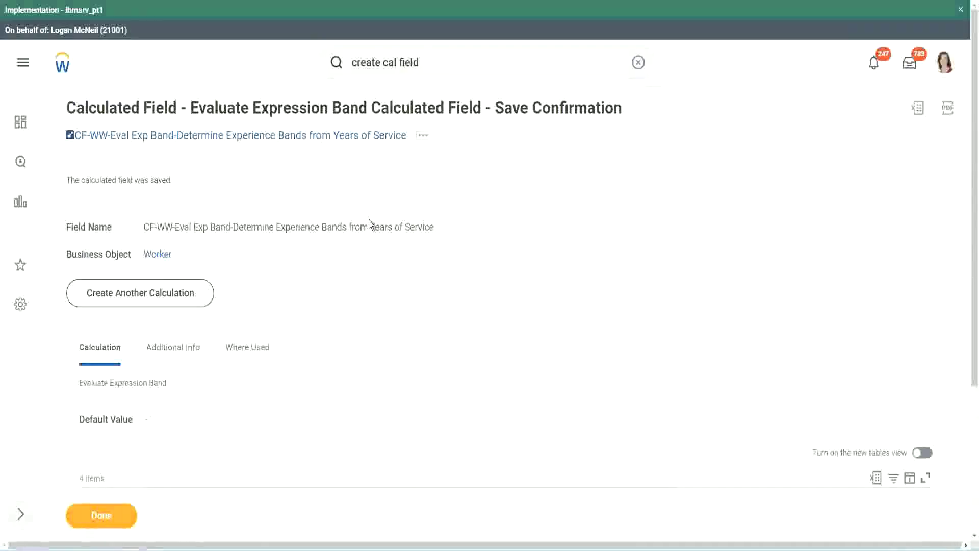
scroll(369, 219, "down", 3)
Finish the saved calculated field and open the WW Employee Details report for editing
left_click(102, 516)
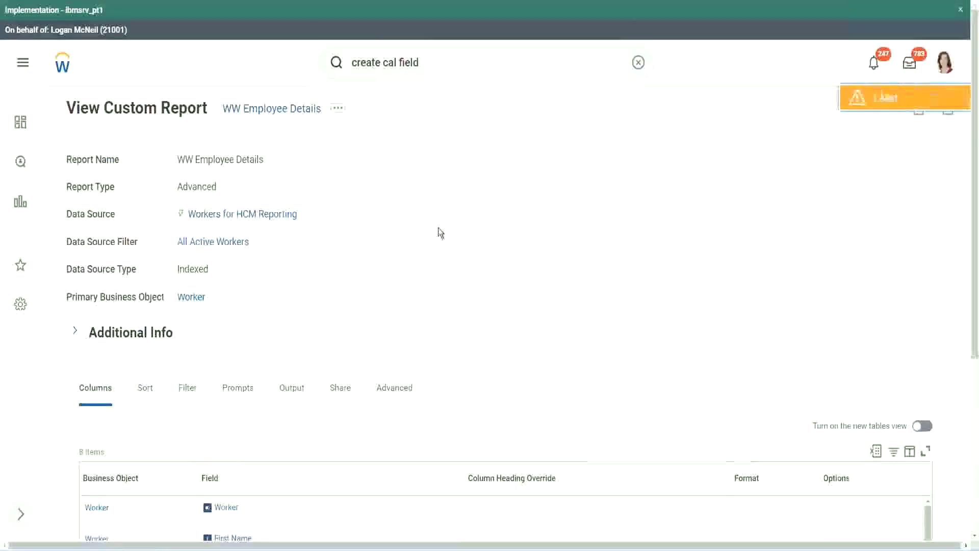
scroll(437, 227, "down", 1)
scroll(438, 226, "down", 1)
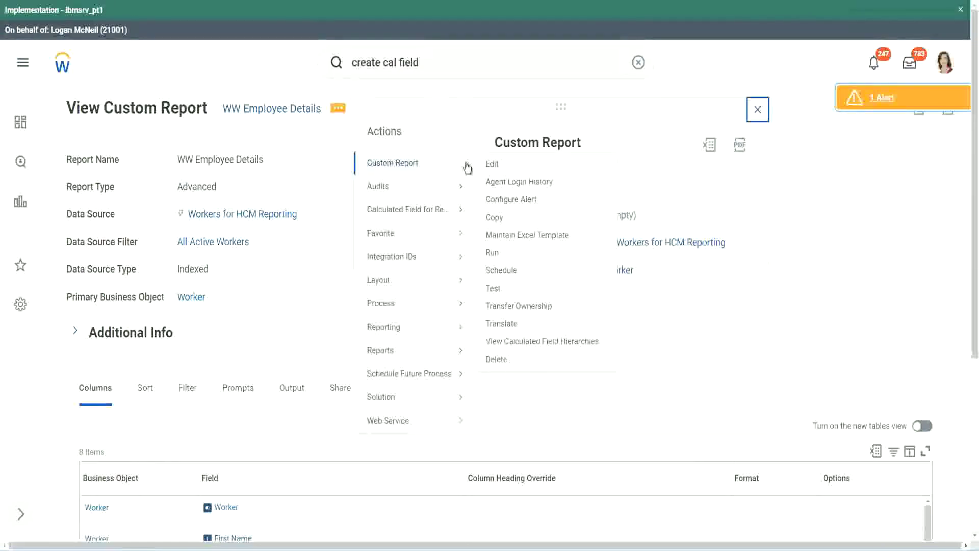
left_click(493, 165)
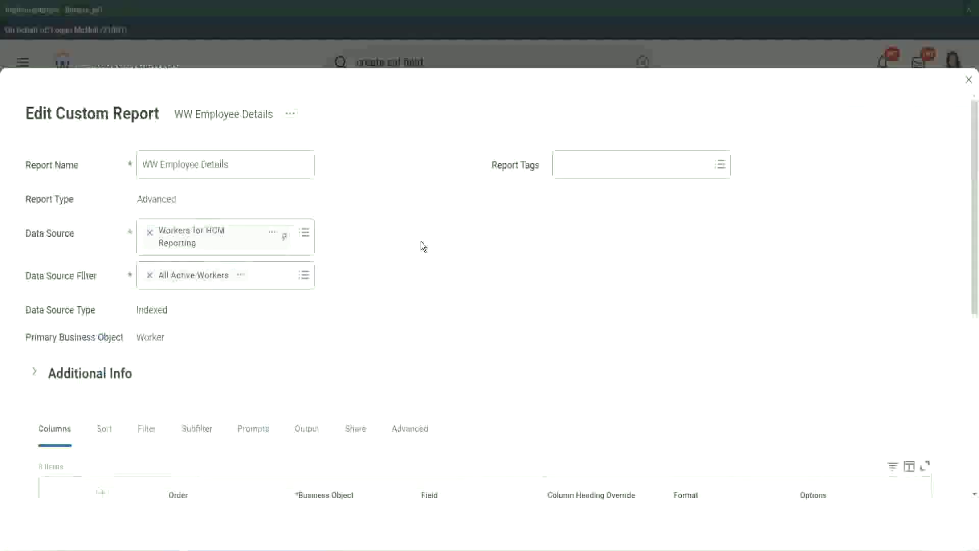
scroll(421, 245, "down", 5)
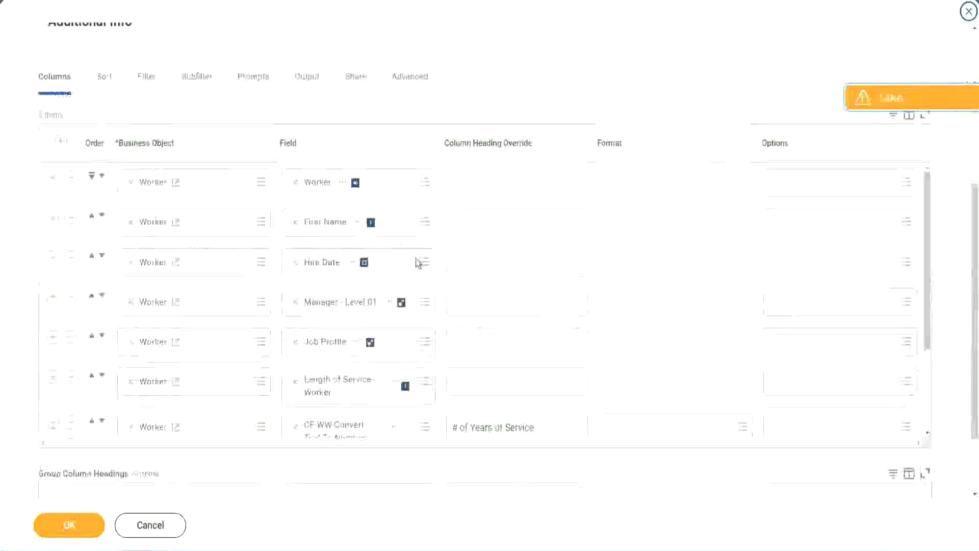
scroll(303, 424, "down", 1)
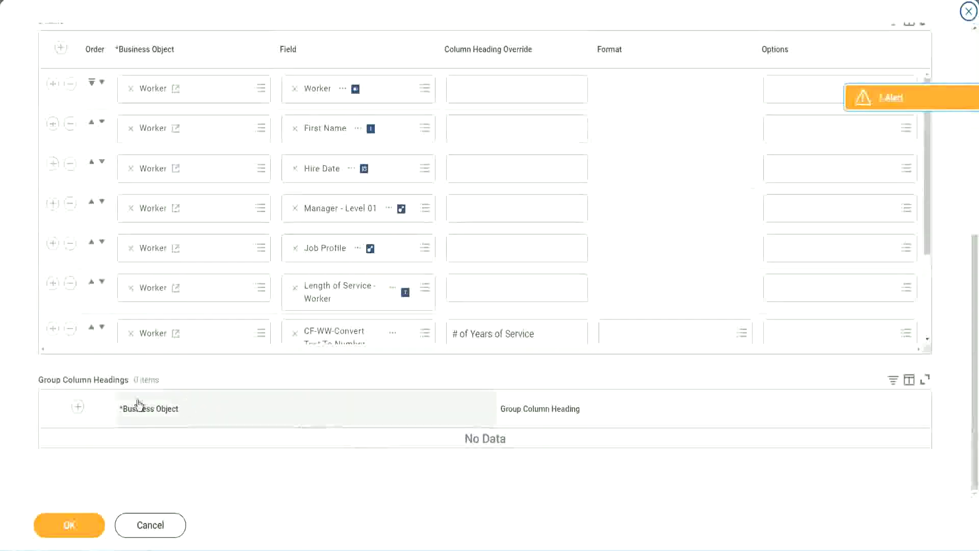
scroll(153, 289, "down", 3)
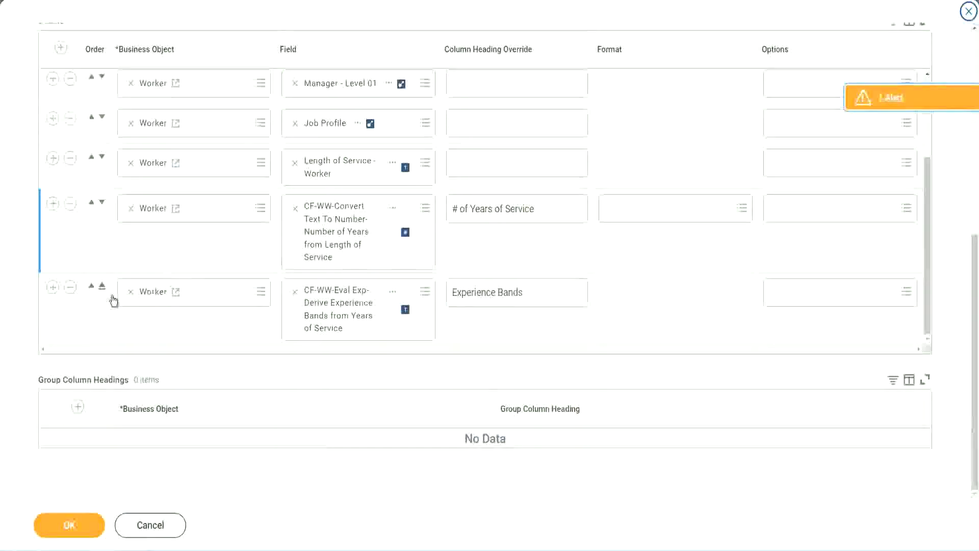
Add a column row after Experience Bands with the CF-WW-Eval Exp Band-Determine field
left_click(56, 294)
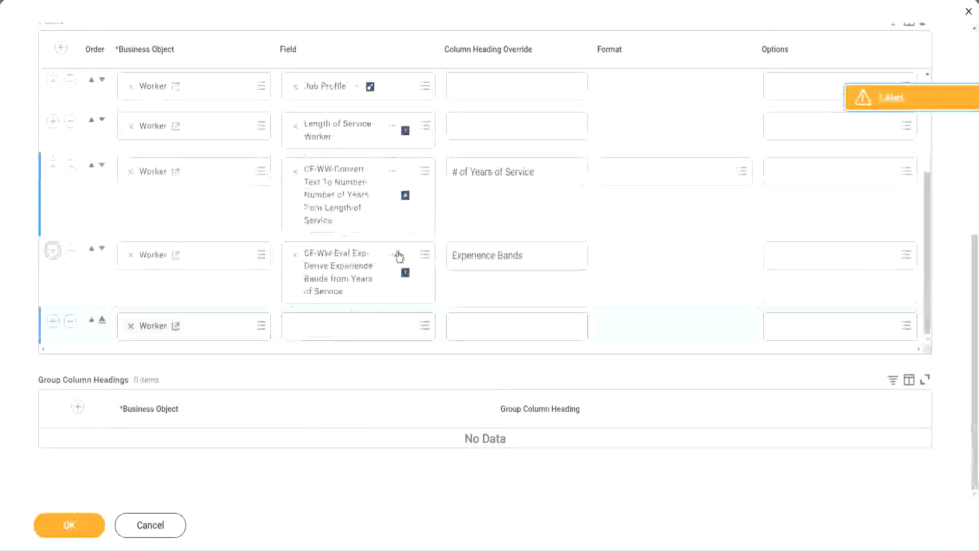
right_click(338, 278)
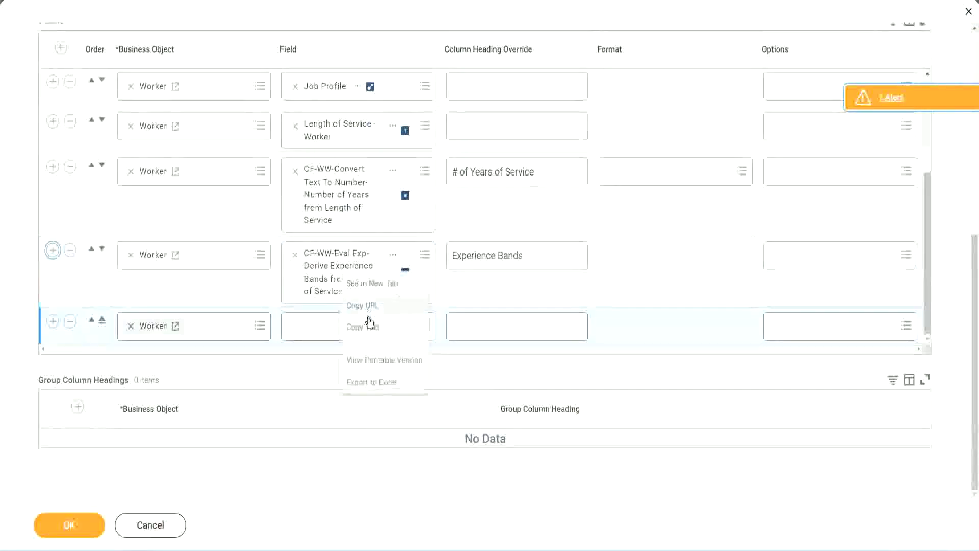
left_click(329, 337)
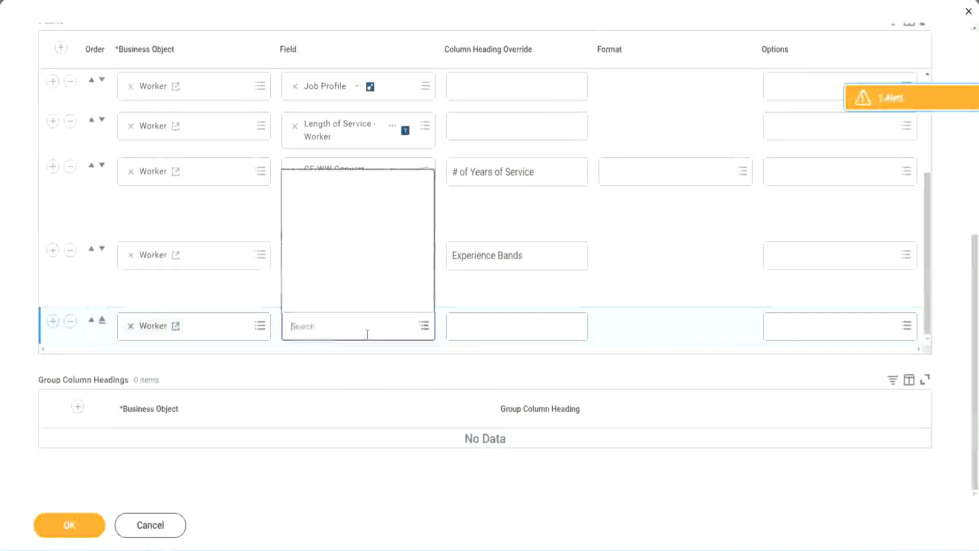
key("ctrl+v")
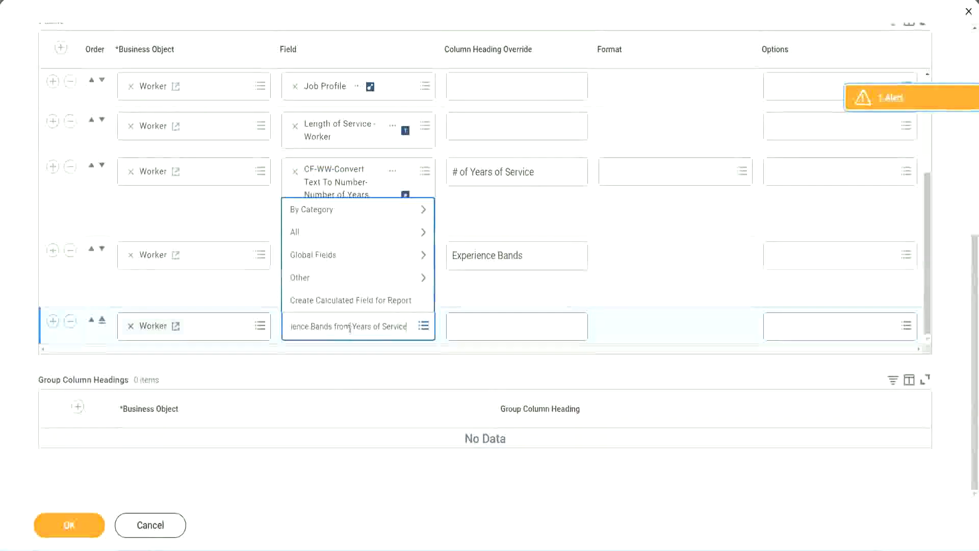
type("CF-WW-Eval Exp Band")
key("Return")
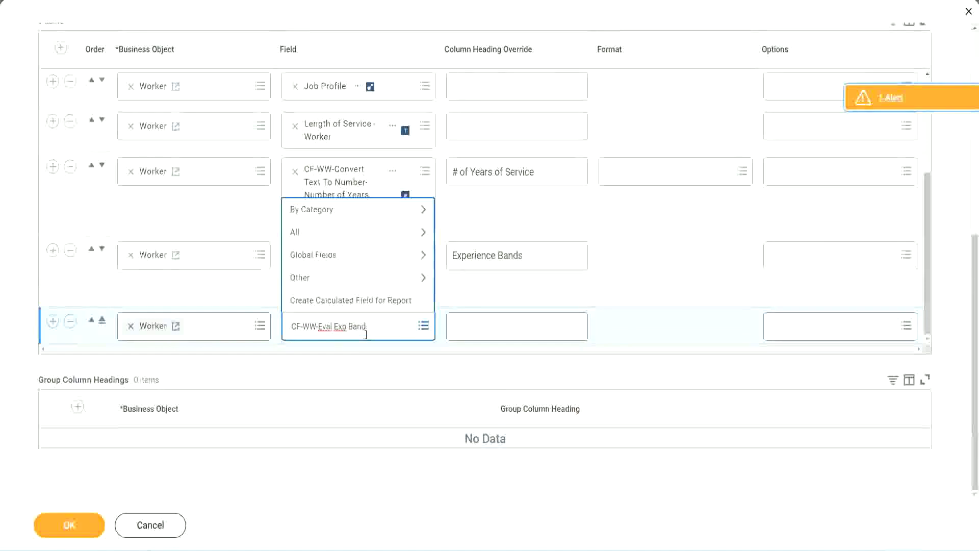
key("Return")
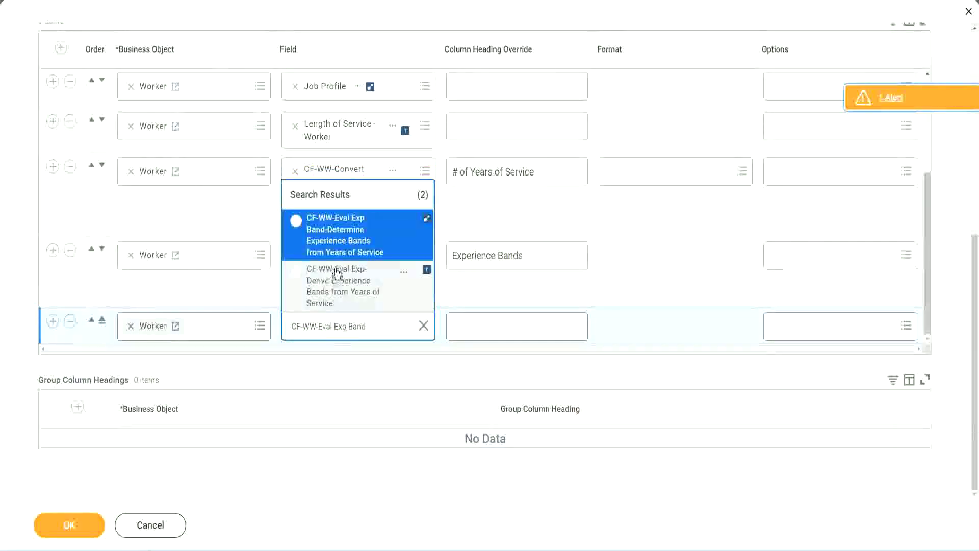
left_click(357, 241)
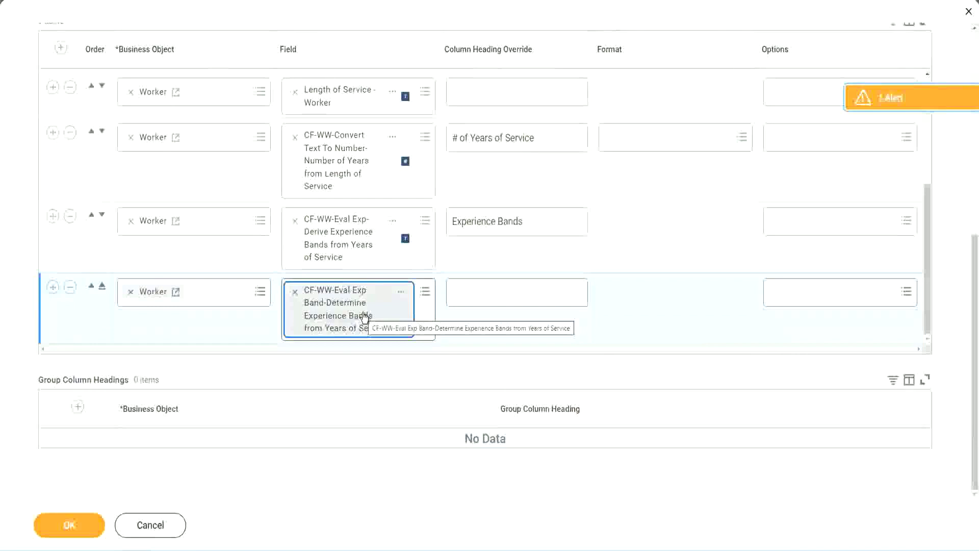
Head the new column 'Experience Bands (Eval Exp Bands)' and save the report changes
triple_click(539, 223)
key("ctrl+c")
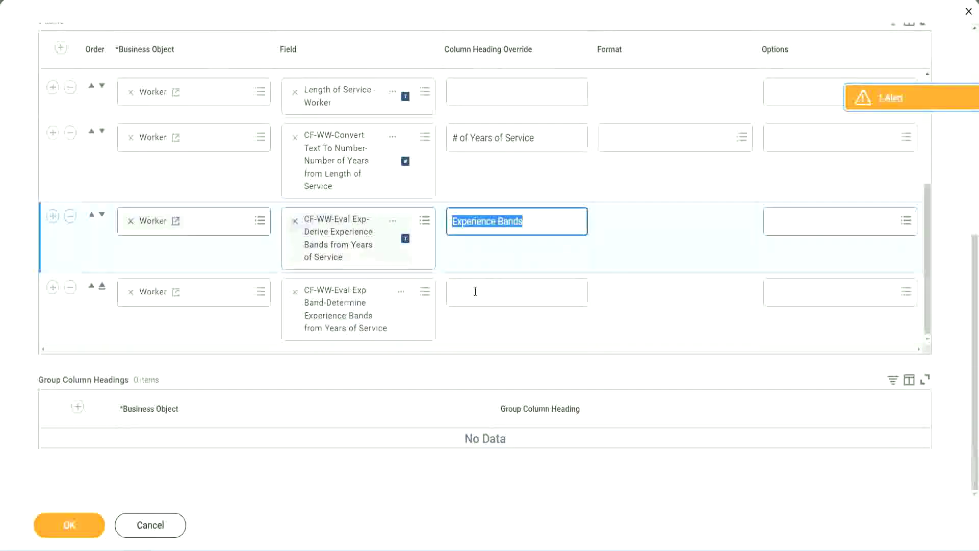
left_click(475, 291)
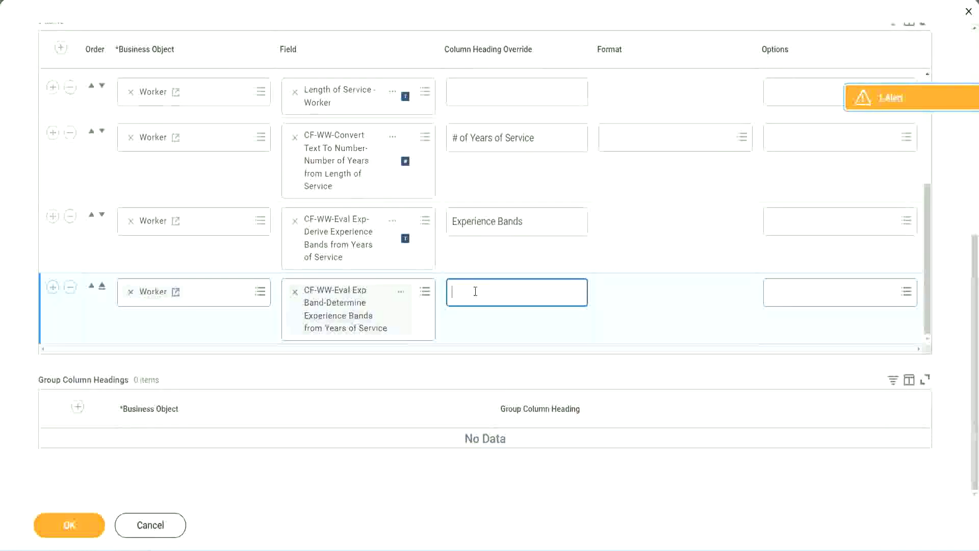
key("ctrl+v")
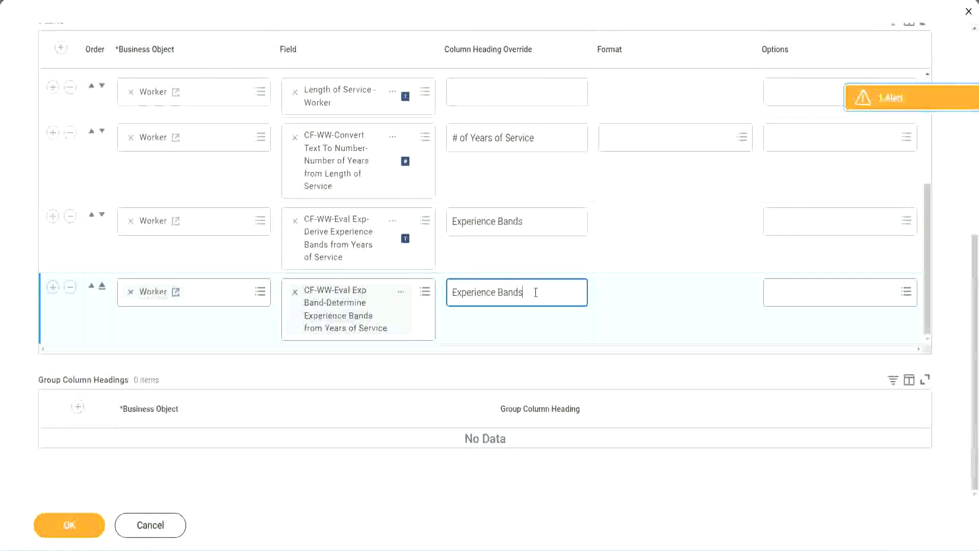
type(" (Eval")
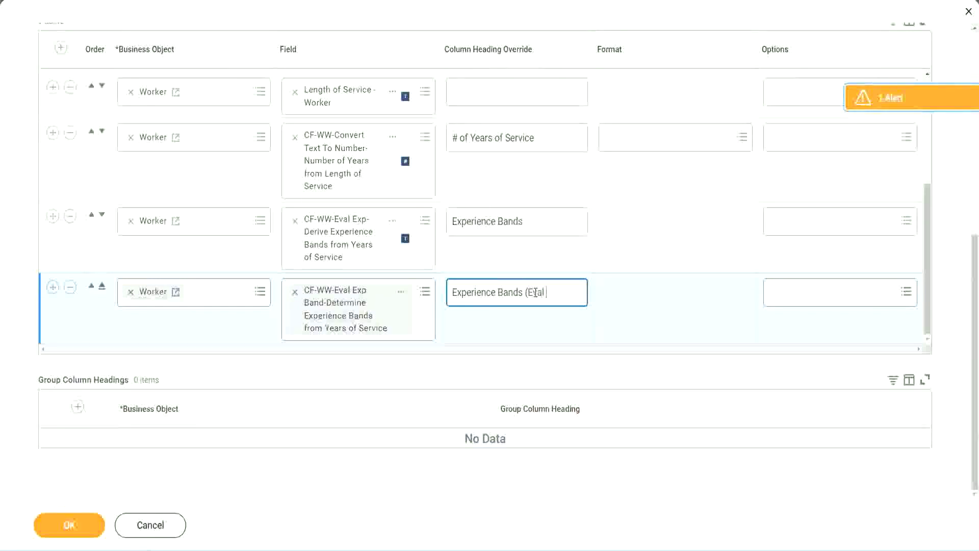
type(" Exp Bands)")
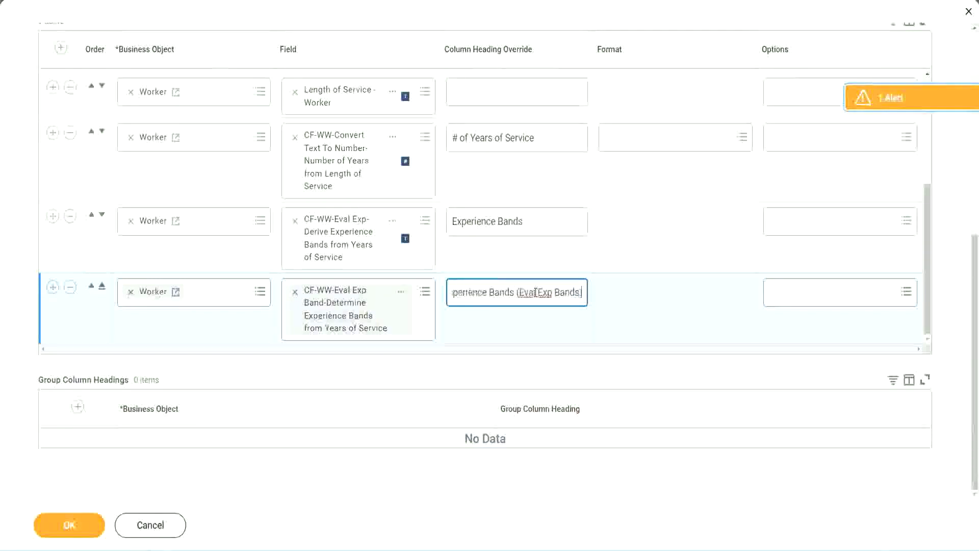
double_click(549, 292)
left_click(564, 291)
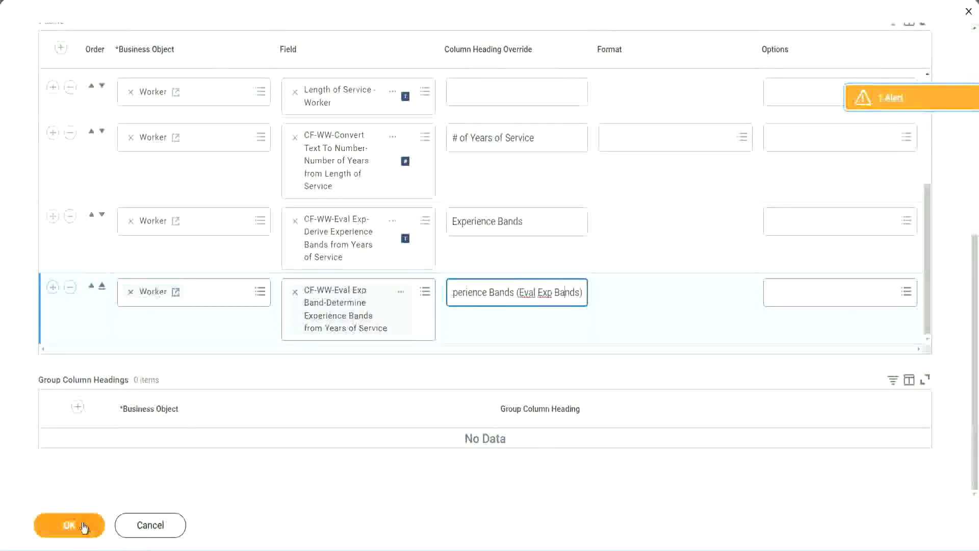
left_click(75, 528)
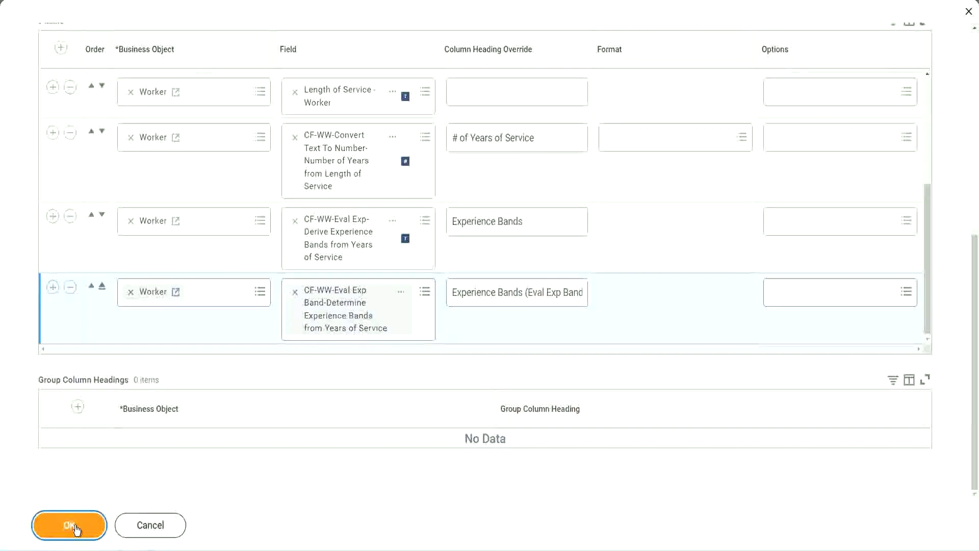